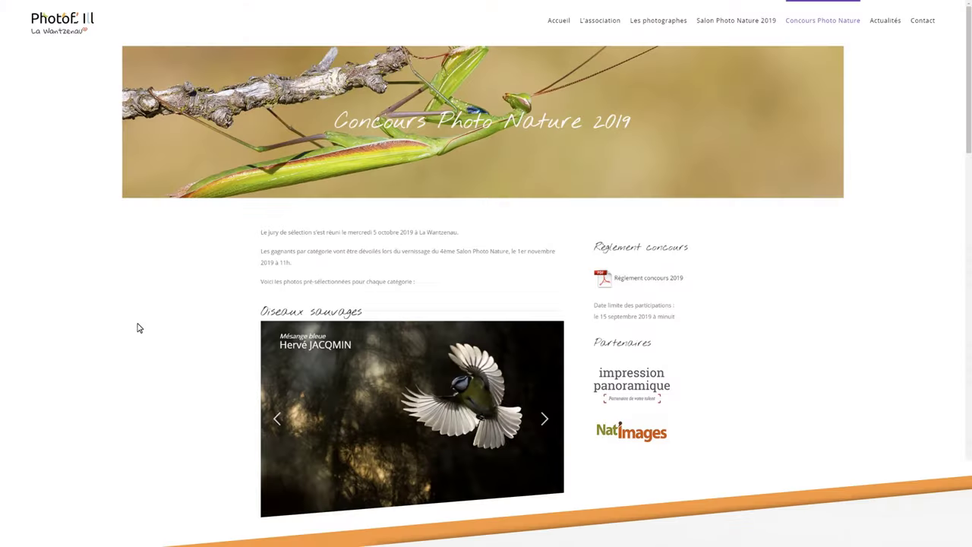
# Step: Start autoscrolling the Concours Photo Nature 2019 page listing preselected photos by category
pyautogui.middleClick(137, 326)
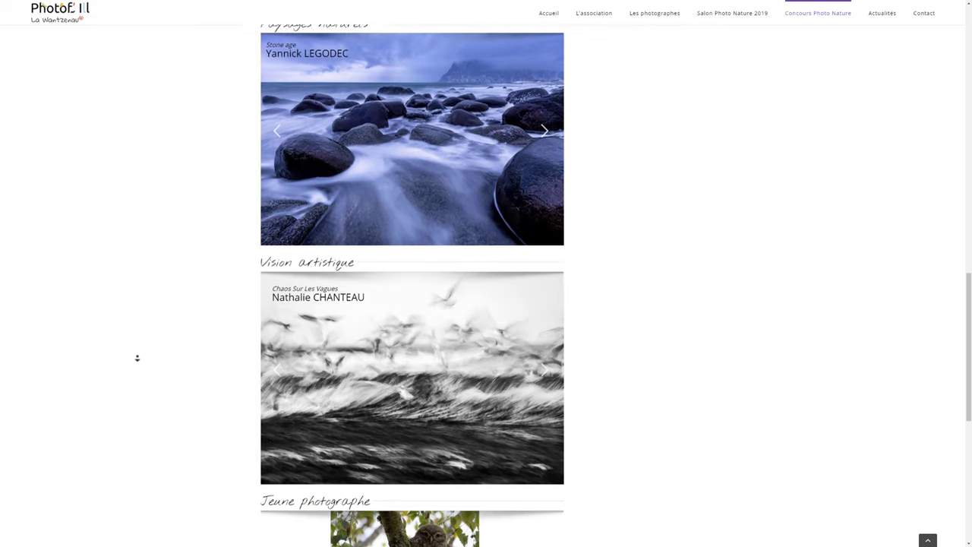
# Step: Page the Vision artistique carousel to the egret-on-a-rock photo, then switch to Lightroom Classic
pyautogui.click(350, 315)
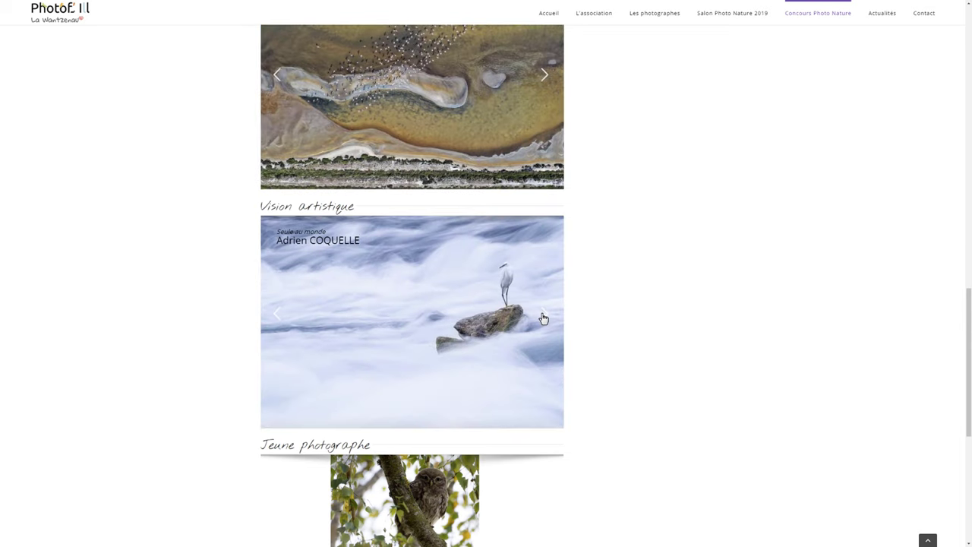
pyautogui.click(543, 316)
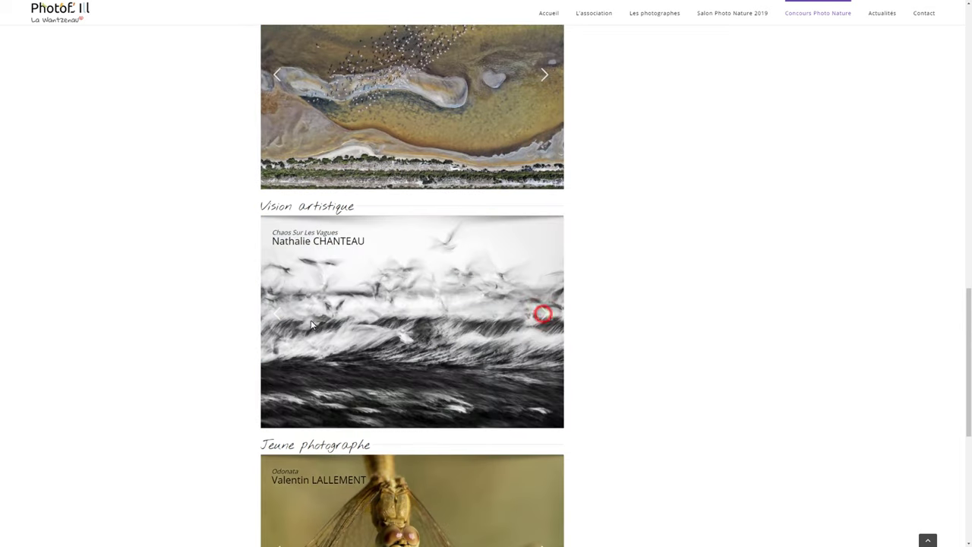
pyautogui.click(278, 313)
pyautogui.click(463, 331)
pyautogui.click(540, 317)
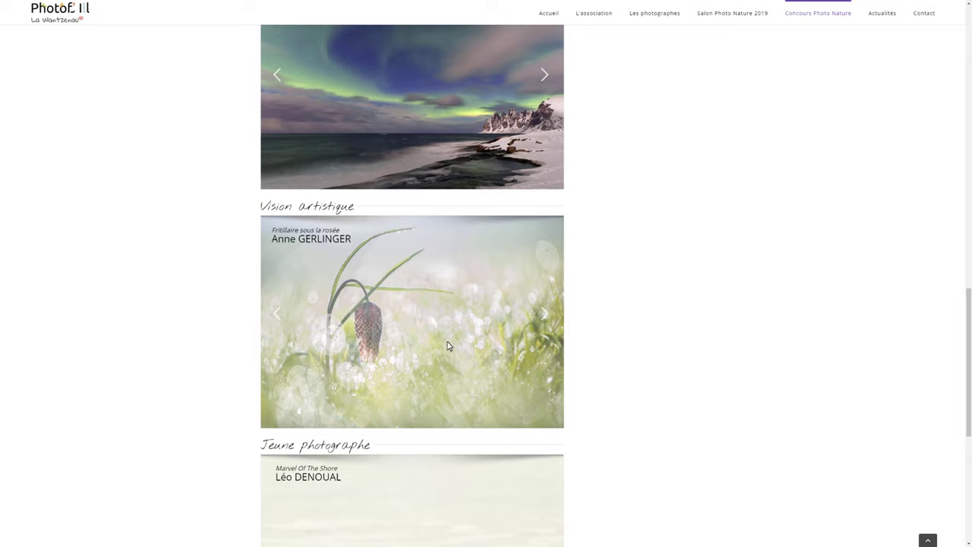
pyautogui.click(544, 315)
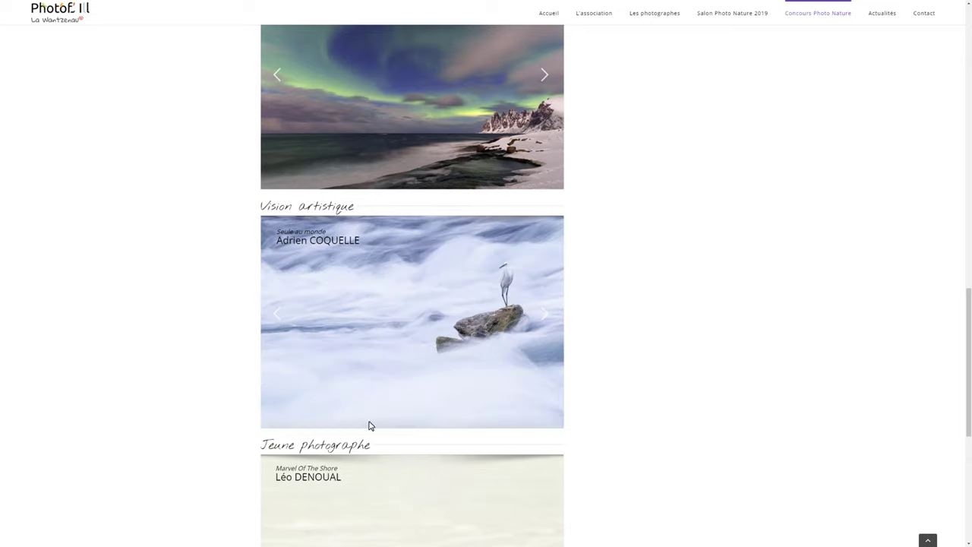
pyautogui.hotkey('alt', 'Tab')
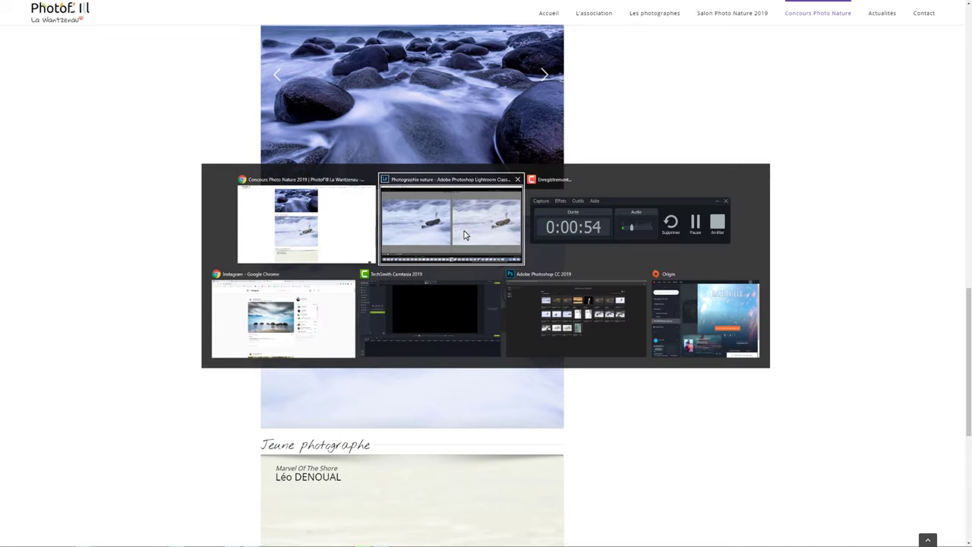
# Step: Bring Lightroom Classic forward to view the egret long exposure in Before/After
pyautogui.click(463, 230)
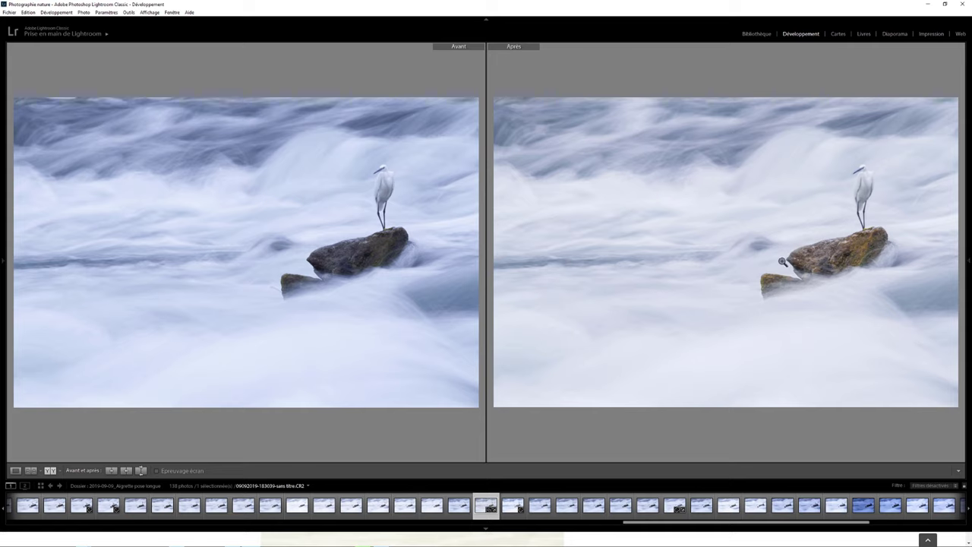
# Step: Zoom and pan both versions on the egret, return to full frame, and expand the Develop panel
pyautogui.click(871, 180)
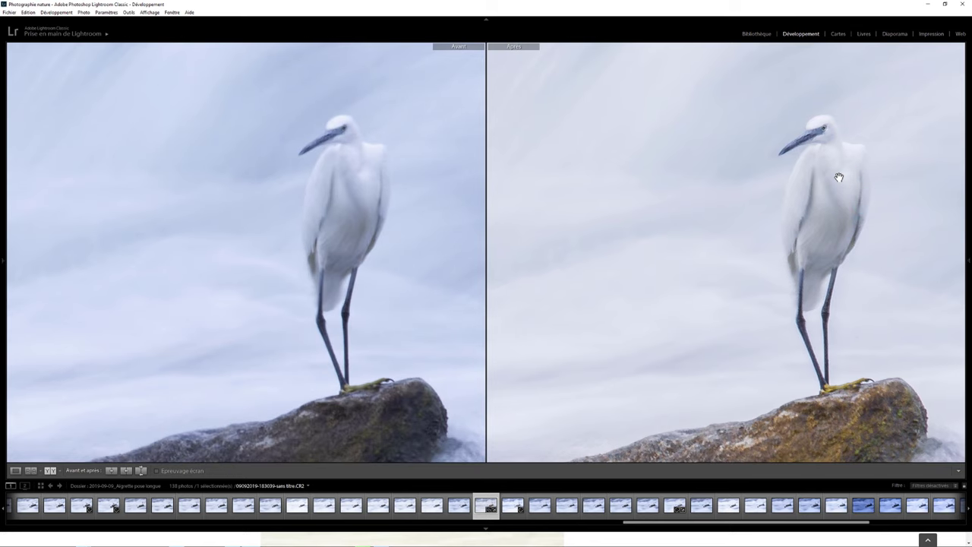
pyautogui.moveTo(838, 177); pyautogui.dragTo(826, 168)
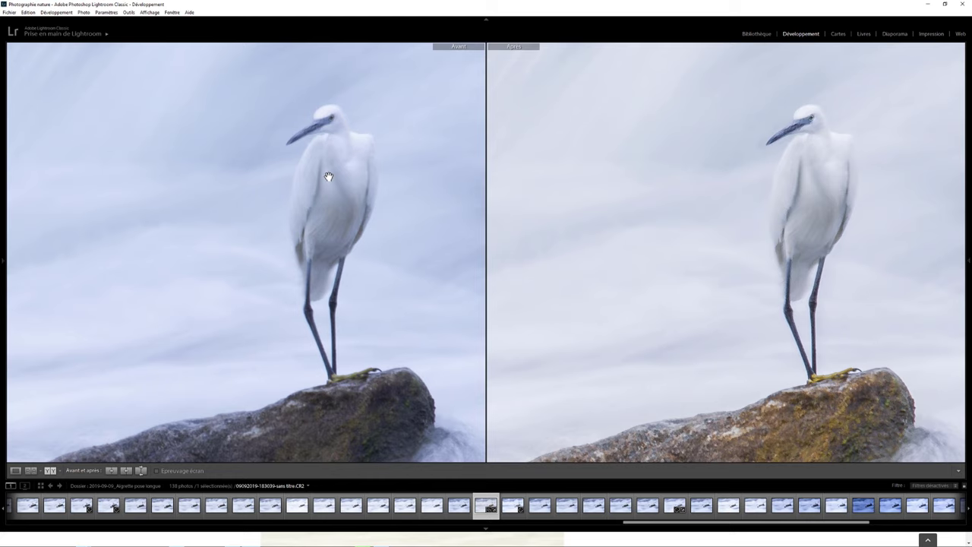
pyautogui.click(303, 214)
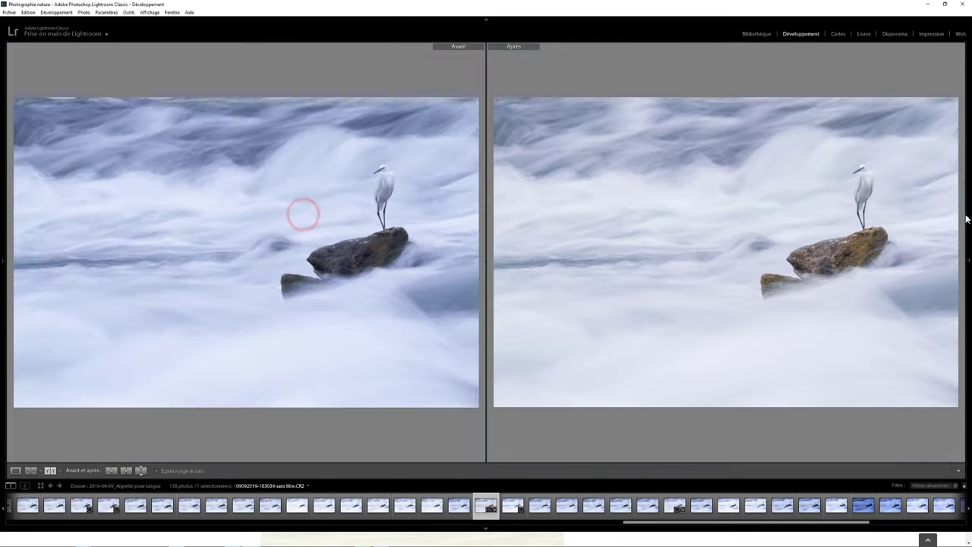
pyautogui.click(967, 262)
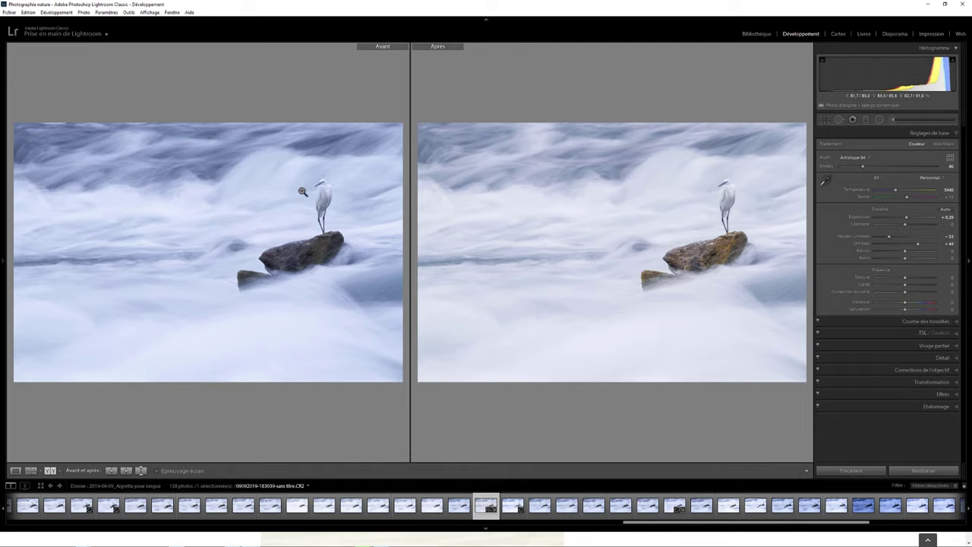
pyautogui.click(302, 191)
pyautogui.moveTo(343, 265); pyautogui.dragTo(339, 228)
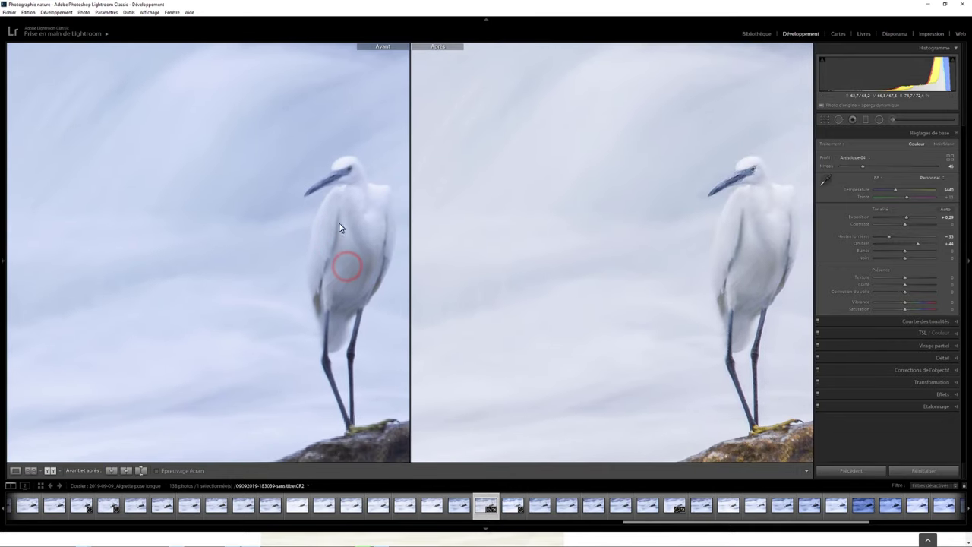
pyautogui.click(307, 254)
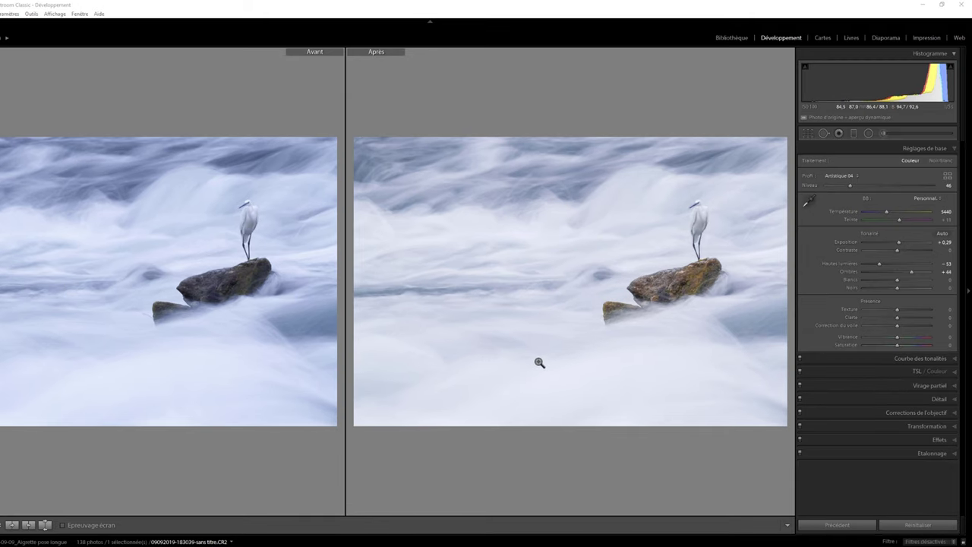
# Step: Reset the egret's settings to Adobe Couleur defaults and switch to the single Loupe view
pyautogui.click(908, 525)
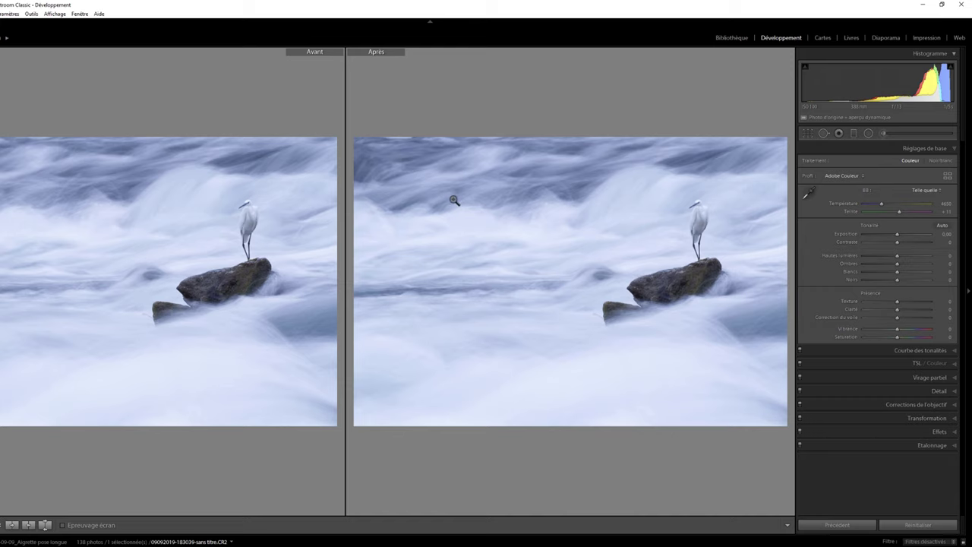
pyautogui.press('y')
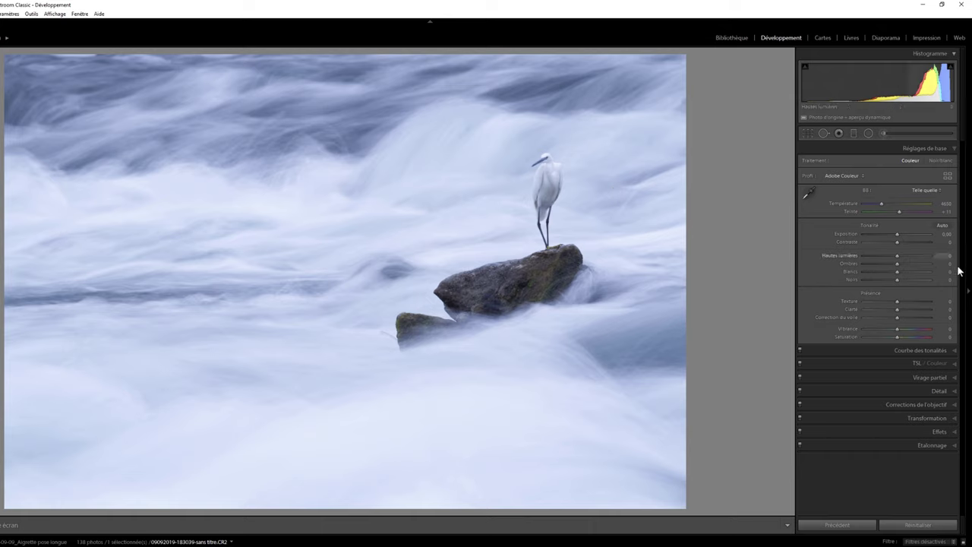
# Step: Set the egret photo's Exposure to +0.60
pyautogui.moveTo(898, 234); pyautogui.dragTo(903, 237)
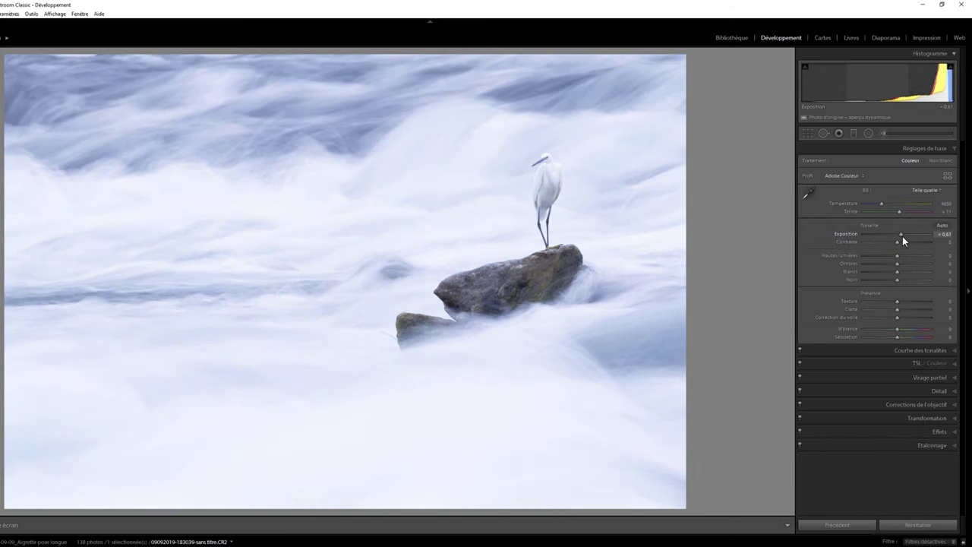
pyautogui.click(943, 234)
pyautogui.write('0')
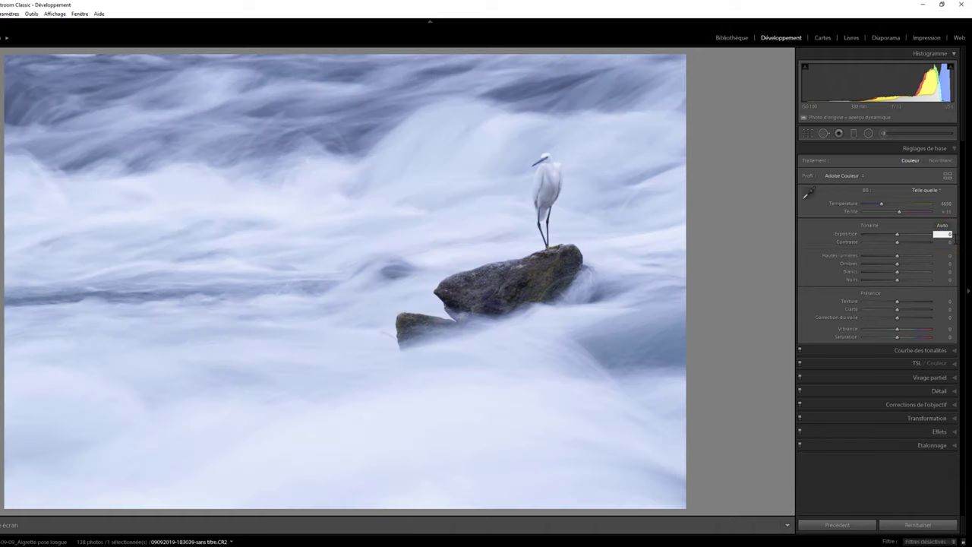
pyautogui.write('.75')
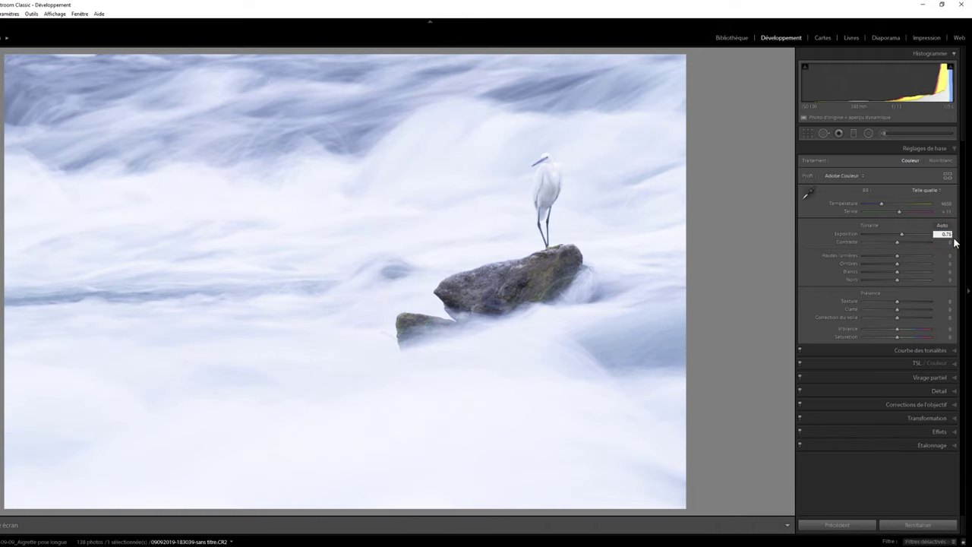
pyautogui.write('0.6')
pyautogui.press('Return')
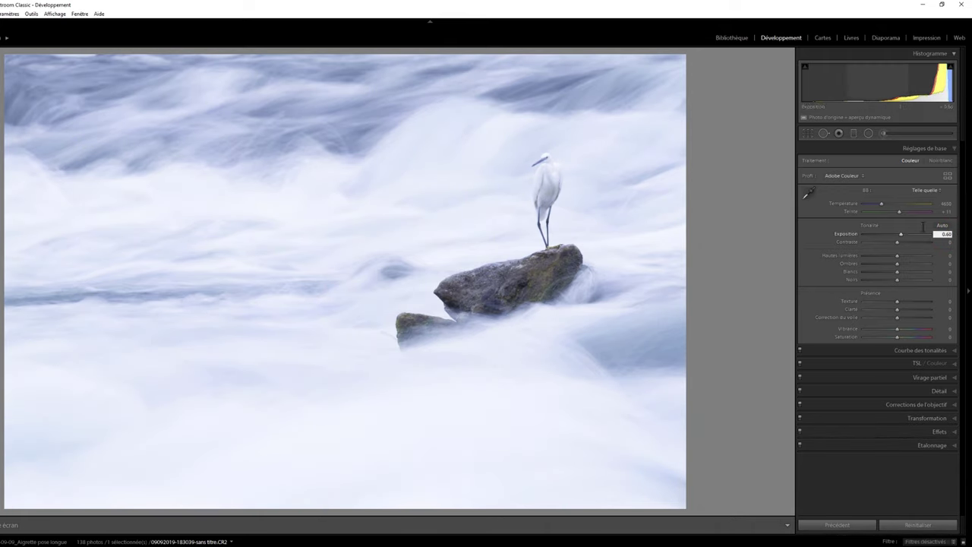
pyautogui.press('Tab')
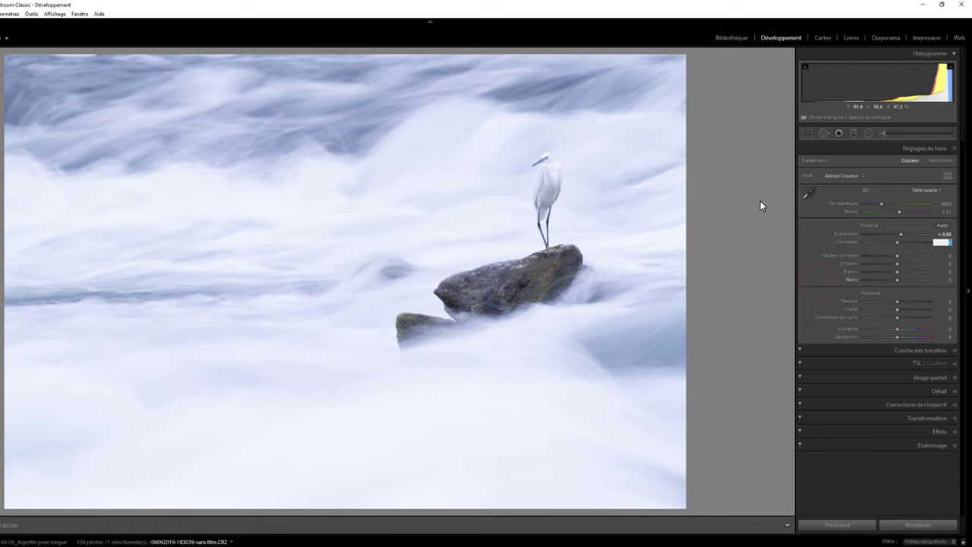
# Step: Pull Highlights down to −66 and compare before and after the edits
pyautogui.moveTo(896, 256); pyautogui.dragTo(874, 254)
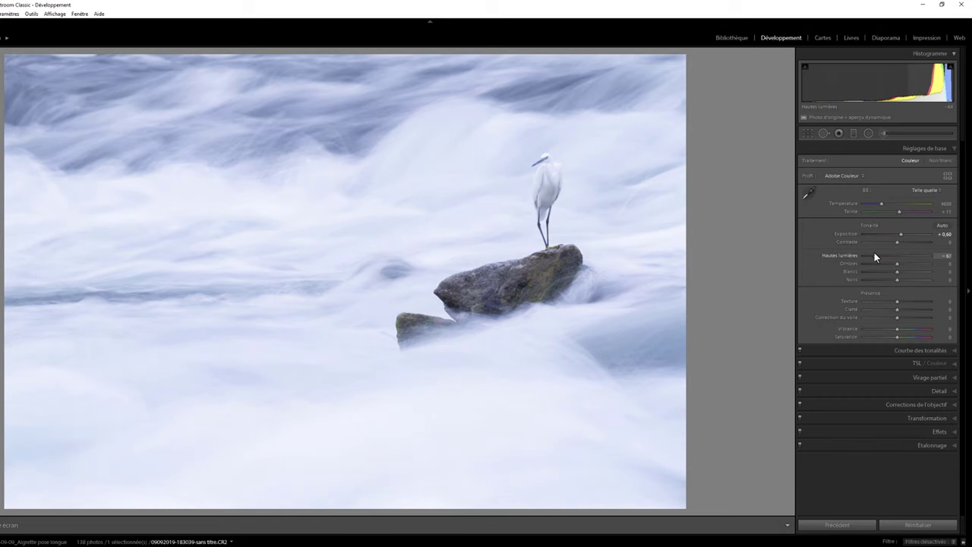
pyautogui.moveTo(874, 256); pyautogui.dragTo(875, 258)
pyautogui.press('y')
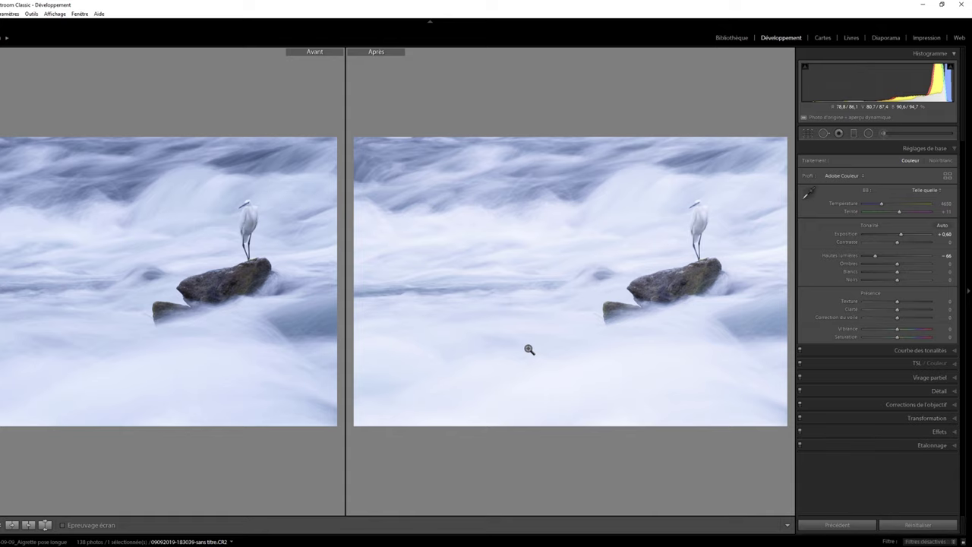
pyautogui.press('y')
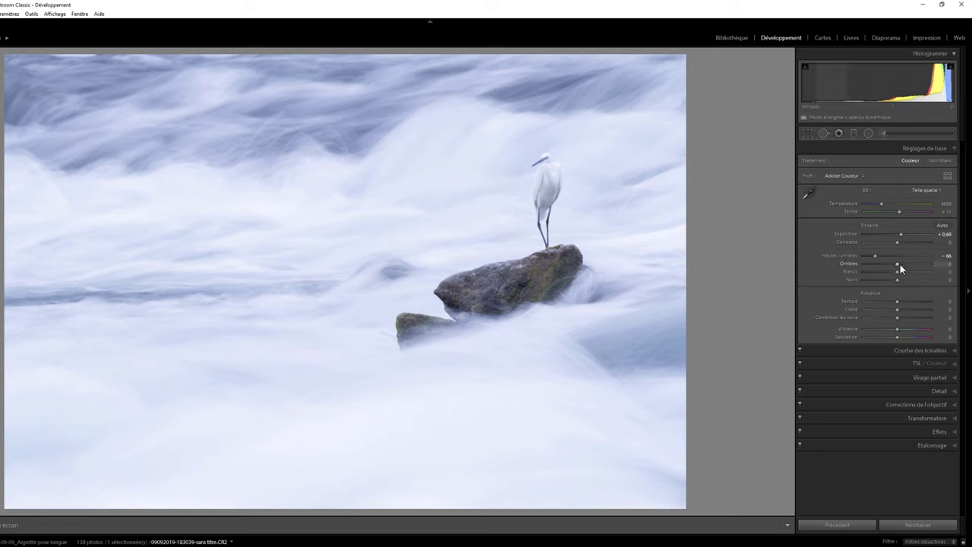
# Step: Raise the Shadows slider to +20, resetting it once along the way, then refit the photo
pyautogui.moveTo(899, 264); pyautogui.dragTo(917, 266)
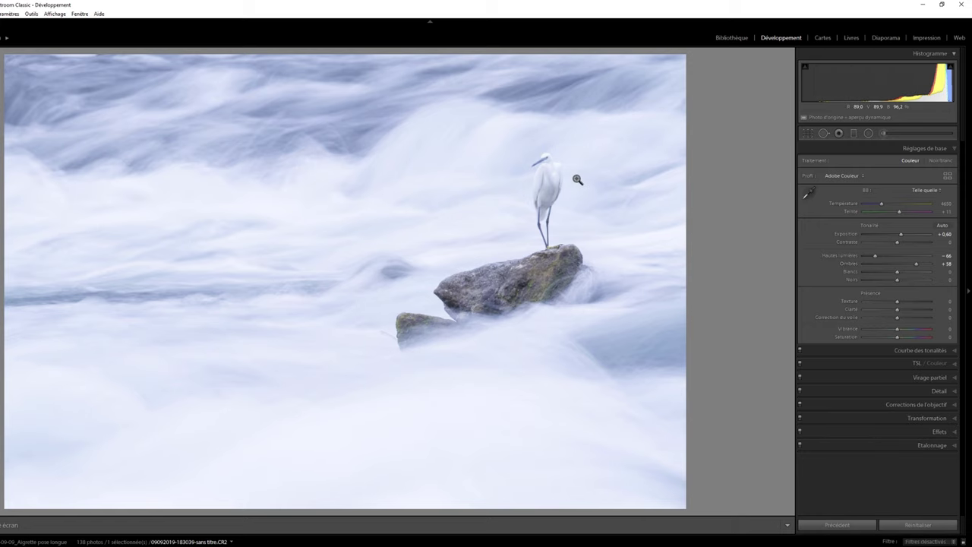
pyautogui.click(564, 163)
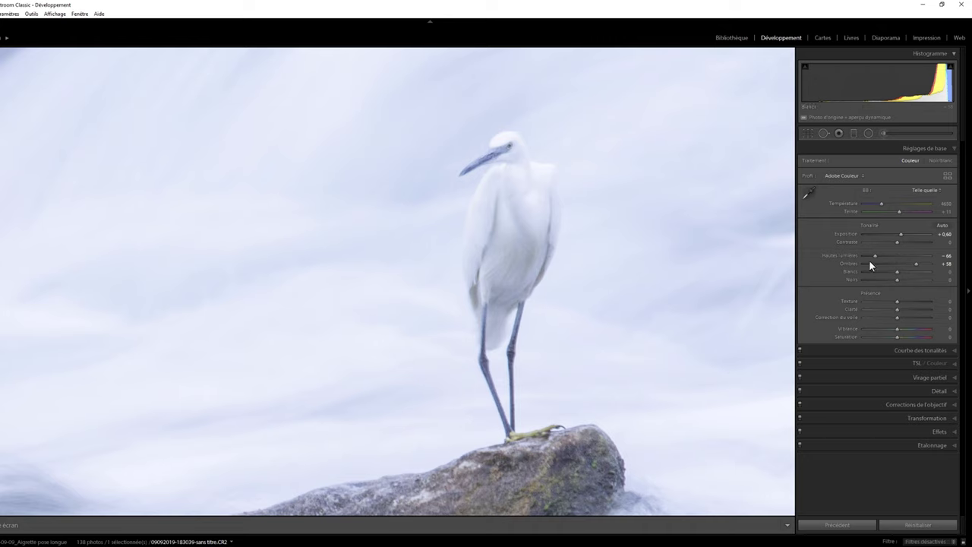
pyautogui.doubleClick(843, 264)
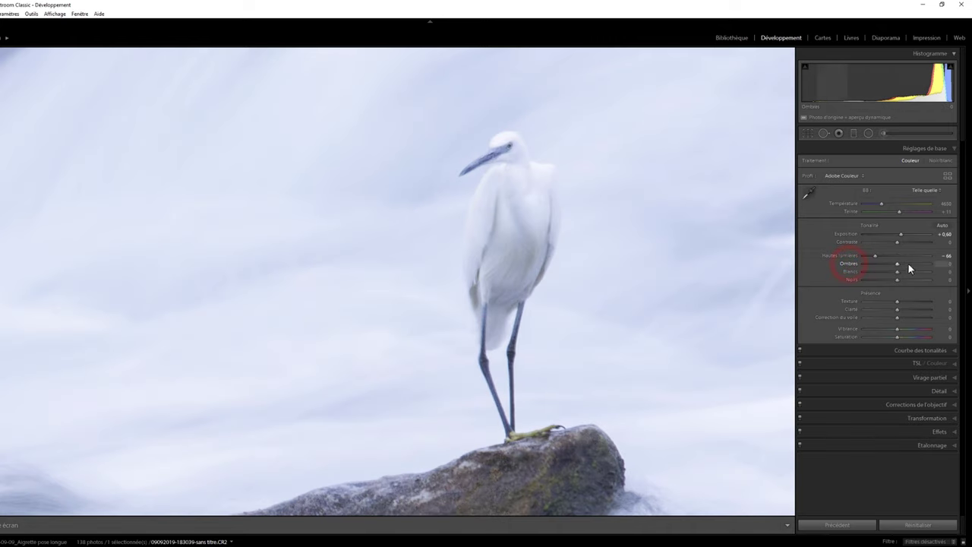
pyautogui.moveTo(900, 262); pyautogui.dragTo(912, 263)
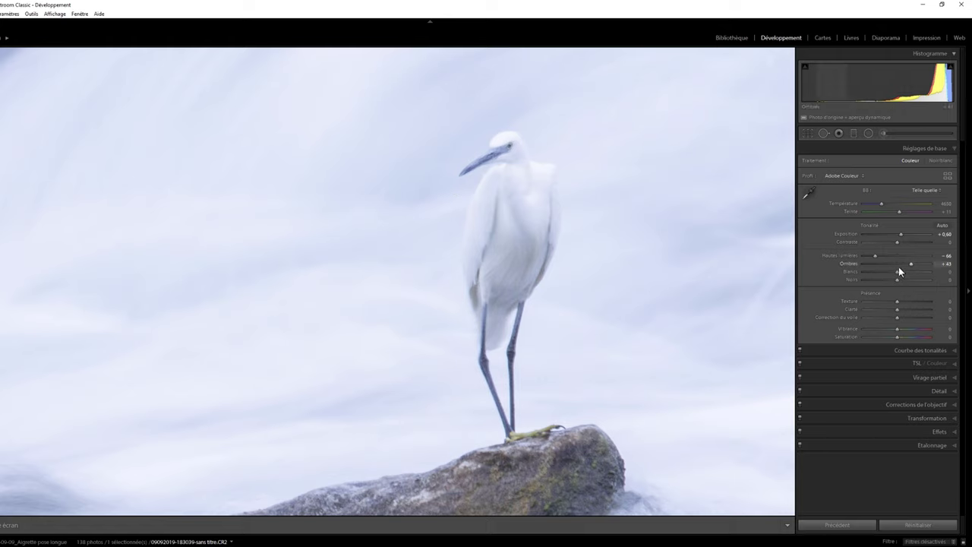
pyautogui.moveTo(911, 263); pyautogui.dragTo(903, 263)
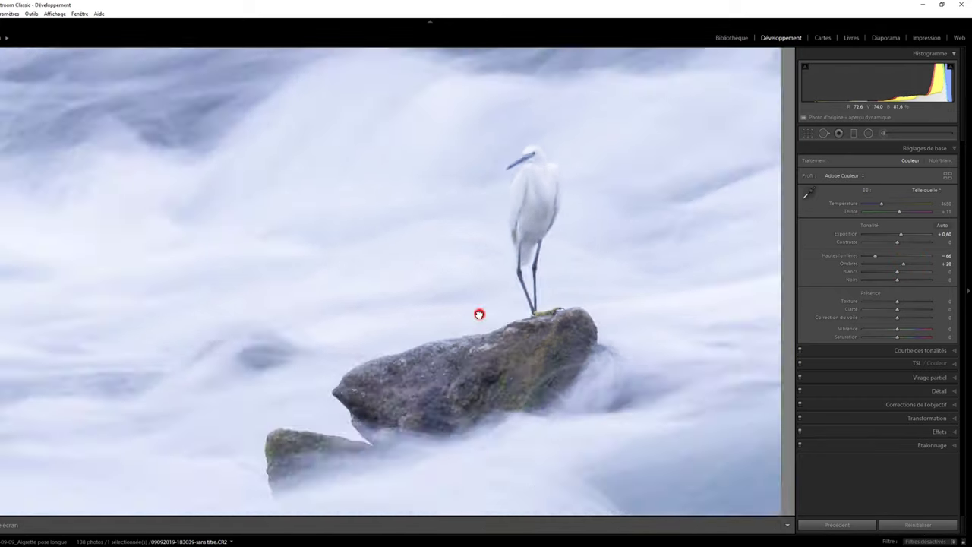
pyautogui.click(479, 314)
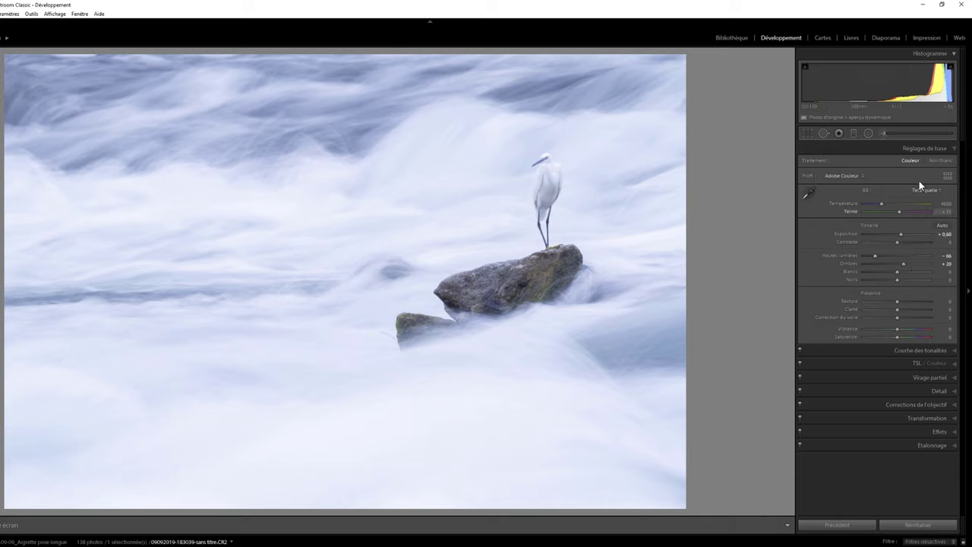
# Step: Paint a reset Adjustment Brush mask over the egret's beak and leg with a smaller brush
pyautogui.click(884, 133)
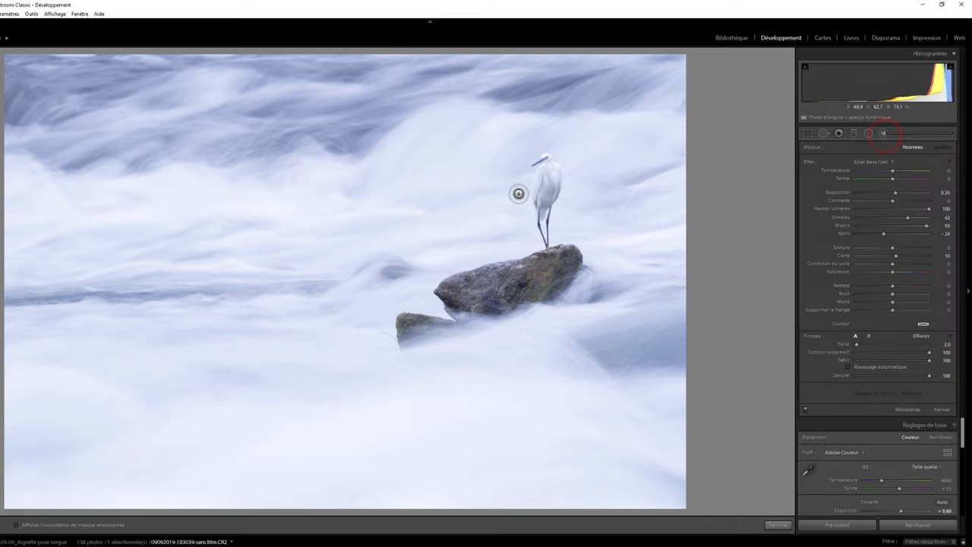
pyautogui.press('z')
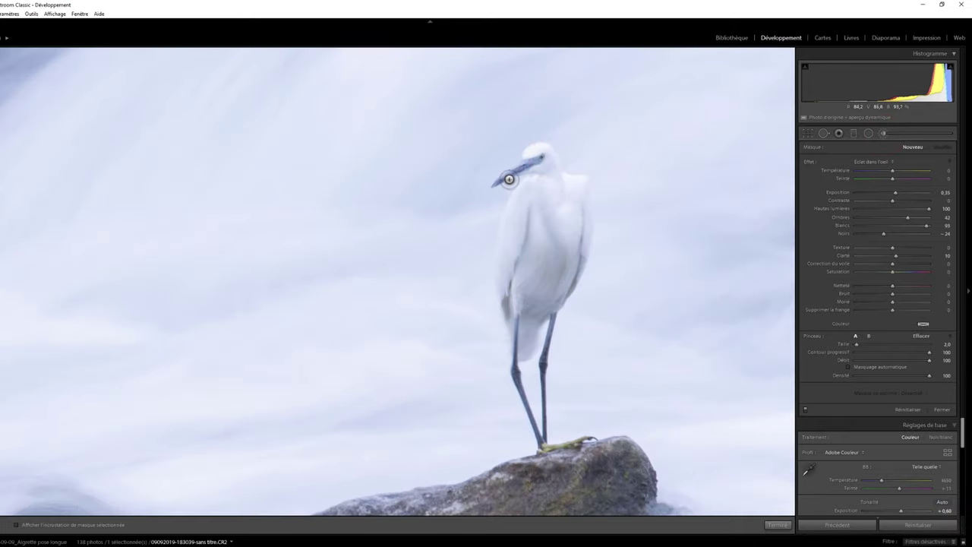
pyautogui.press('[')
pyautogui.moveTo(515, 175); pyautogui.dragTo(507, 180)
pyautogui.hotkey('ctrl', 'z')
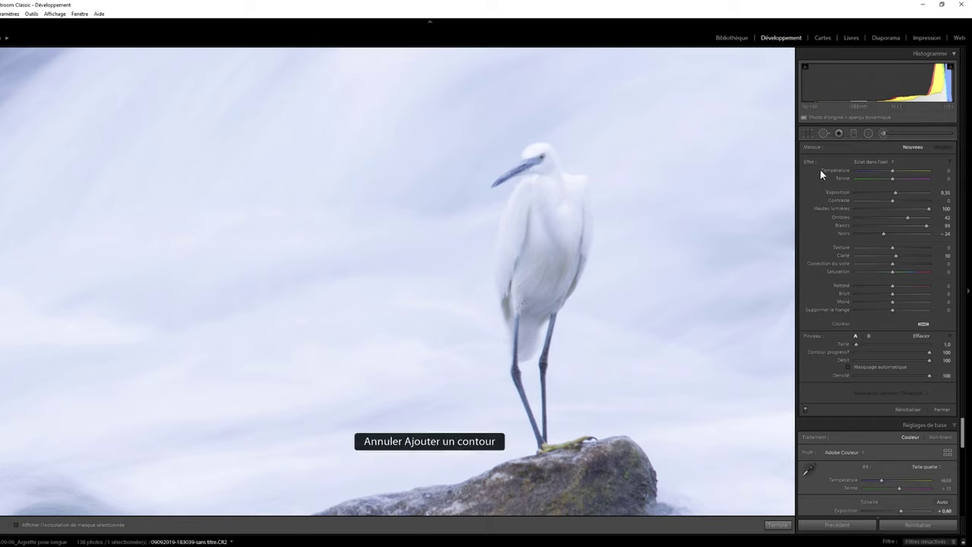
pyautogui.doubleClick(809, 162)
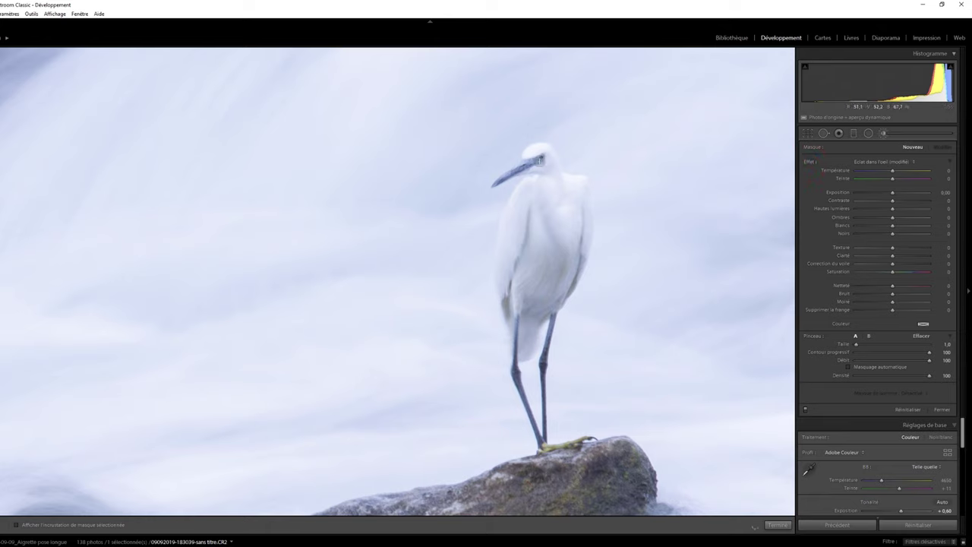
pyautogui.moveTo(516, 172); pyautogui.dragTo(558, 183)
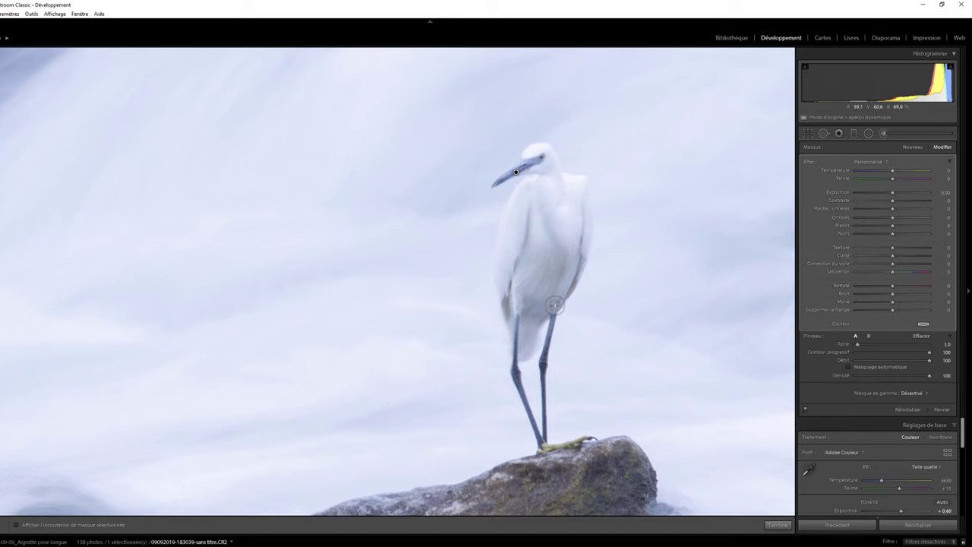
pyautogui.scroll(2, 556, 310)
pyautogui.moveTo(556, 310); pyautogui.dragTo(544, 427)
# Step: Set the brushed area to Shadows −20, Blacks −33, Clarity 16, compare it on/off, and close the brush
pyautogui.moveTo(892, 233); pyautogui.dragTo(889, 237)
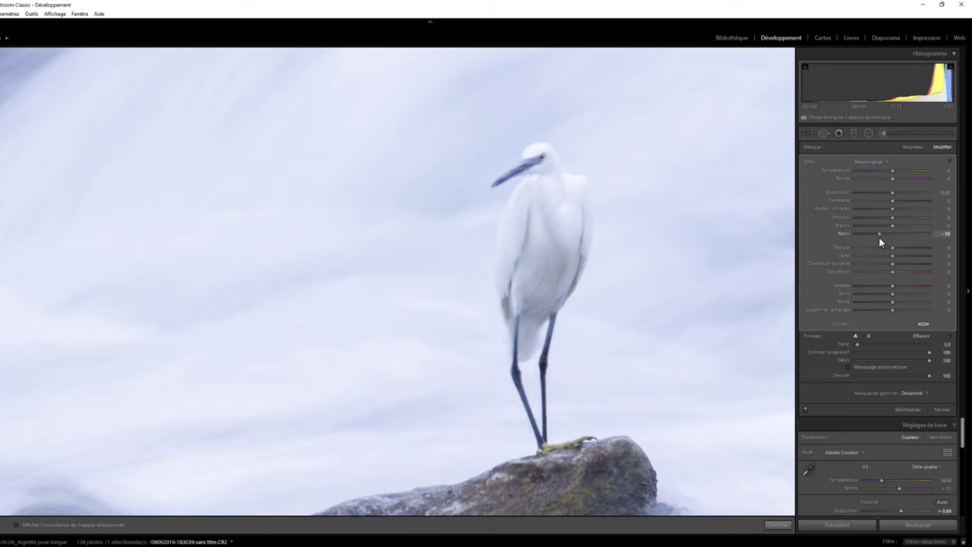
pyautogui.moveTo(892, 219); pyautogui.dragTo(885, 220)
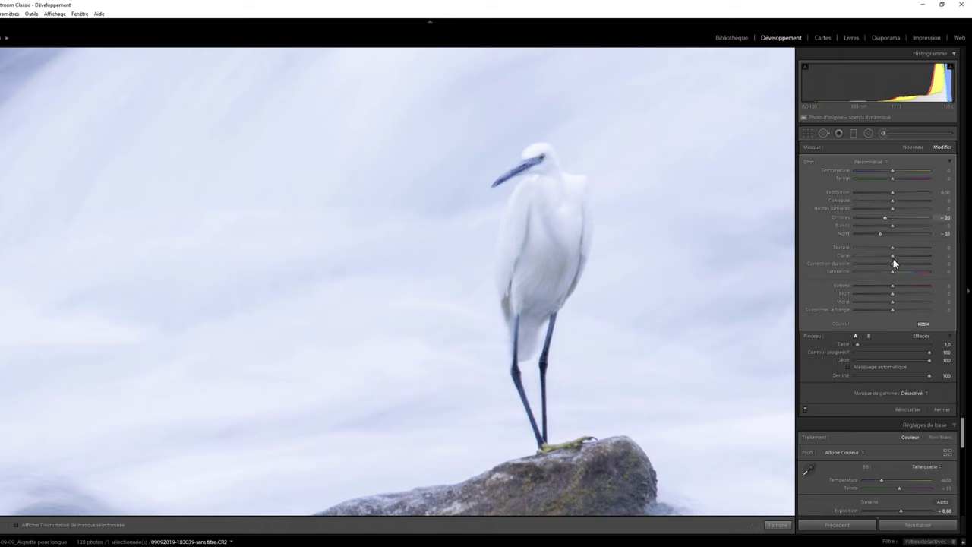
pyautogui.moveTo(893, 256); pyautogui.dragTo(901, 256)
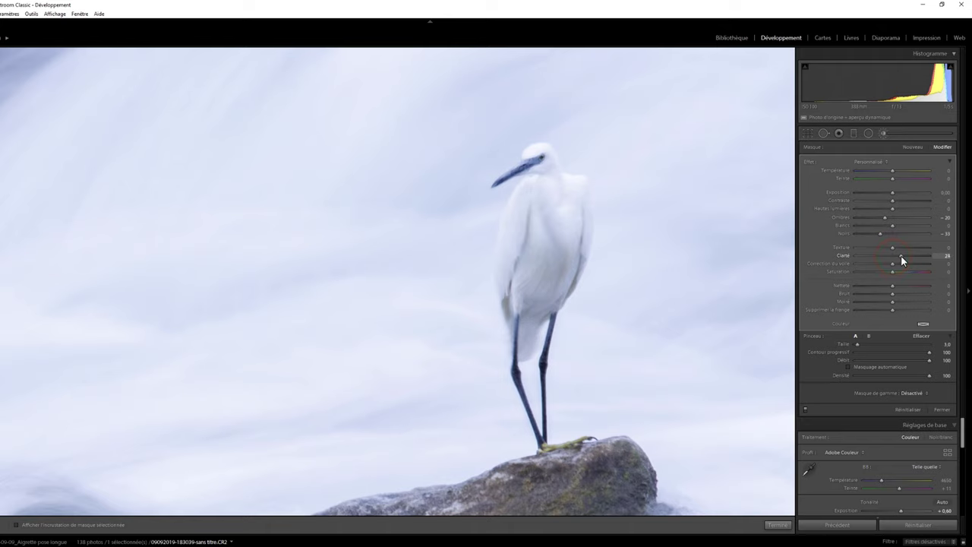
pyautogui.click(805, 411)
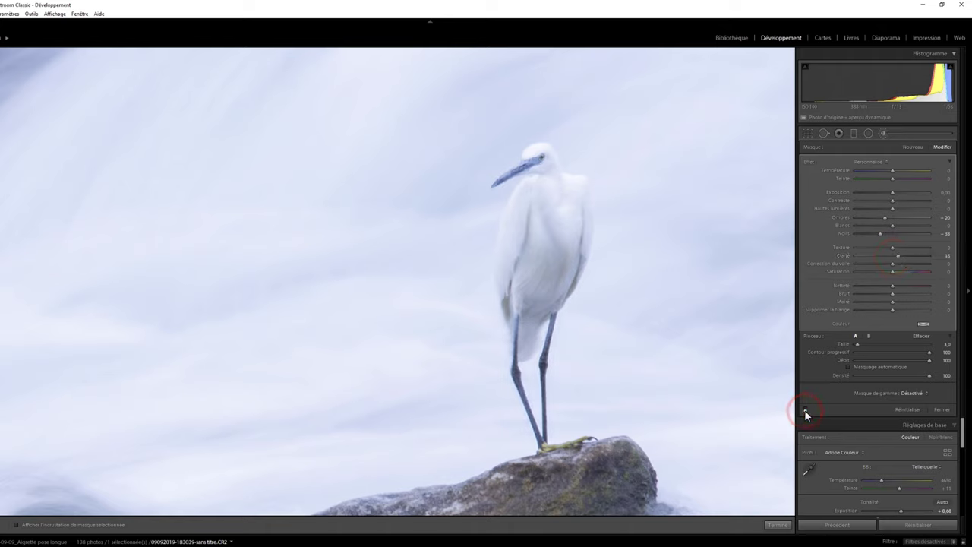
pyautogui.click(805, 414)
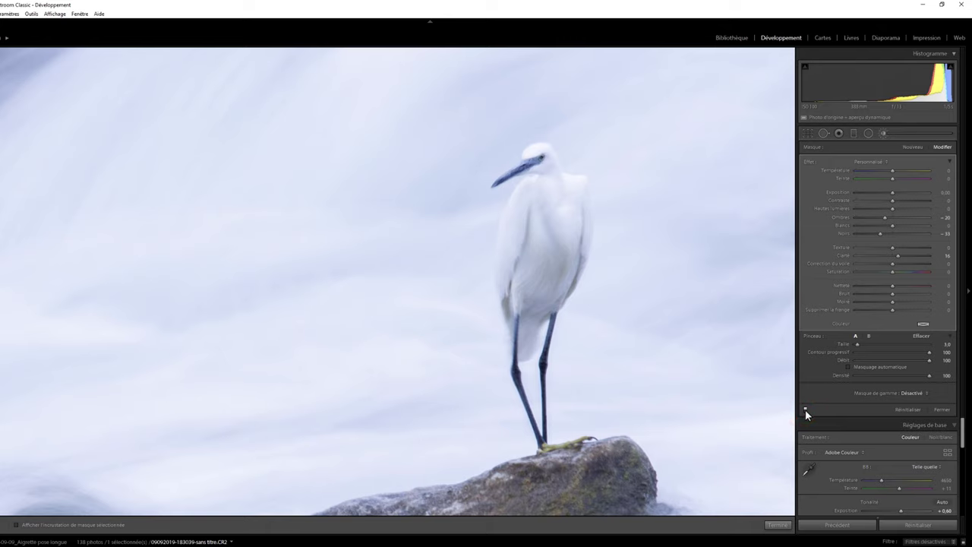
pyautogui.click(805, 410)
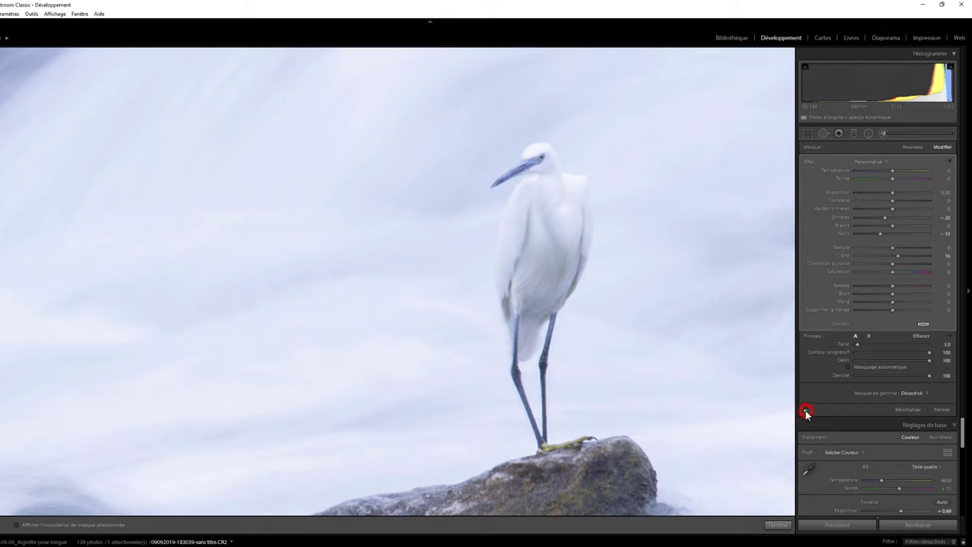
pyautogui.click(806, 411)
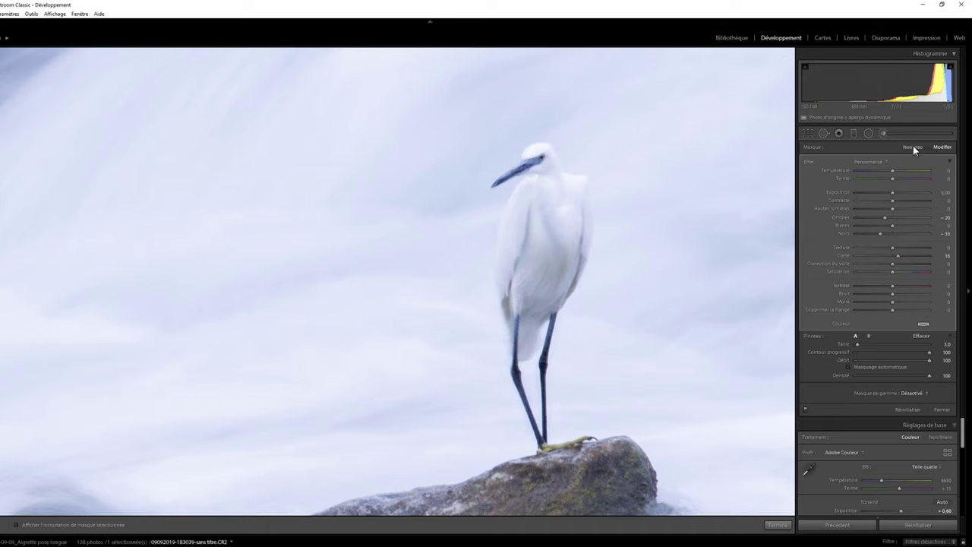
pyautogui.click(939, 148)
pyautogui.click(883, 134)
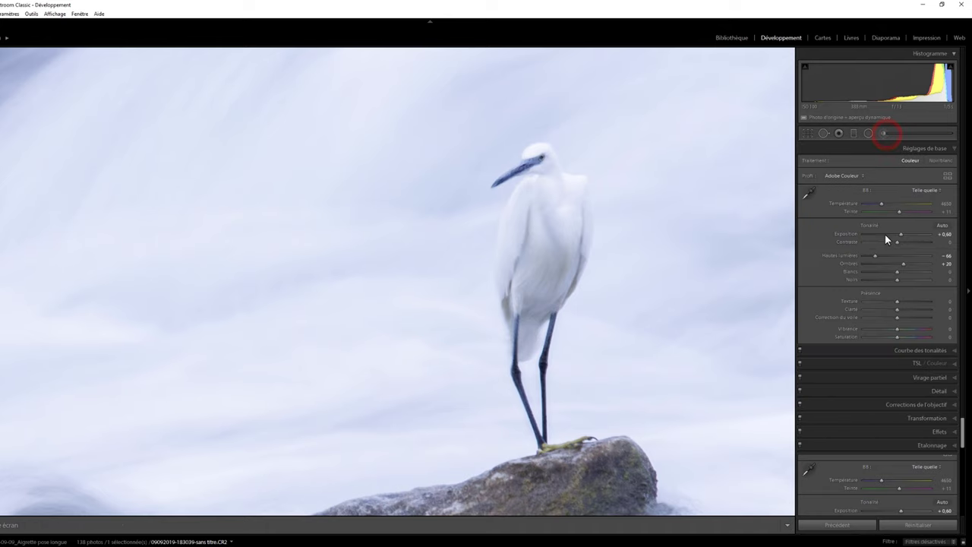
# Step: Set sharpening Amount to 70 and Alt-drag Masking up to confine sharpening to edges
pyautogui.click(949, 389)
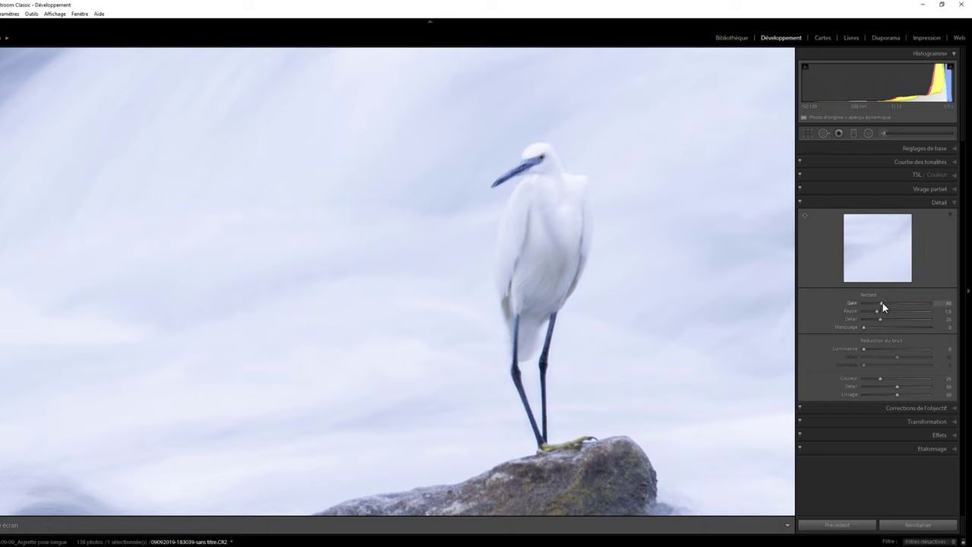
pyautogui.moveTo(882, 303); pyautogui.dragTo(890, 307)
pyautogui.moveTo(903, 305)
pyautogui.mouseDown()
pyautogui.moveTo(851, 313)
pyautogui.moveTo(871, 317)
pyautogui.mouseUp()
pyautogui.press('alt')
pyautogui.moveTo(865, 327); pyautogui.dragTo(907, 321)
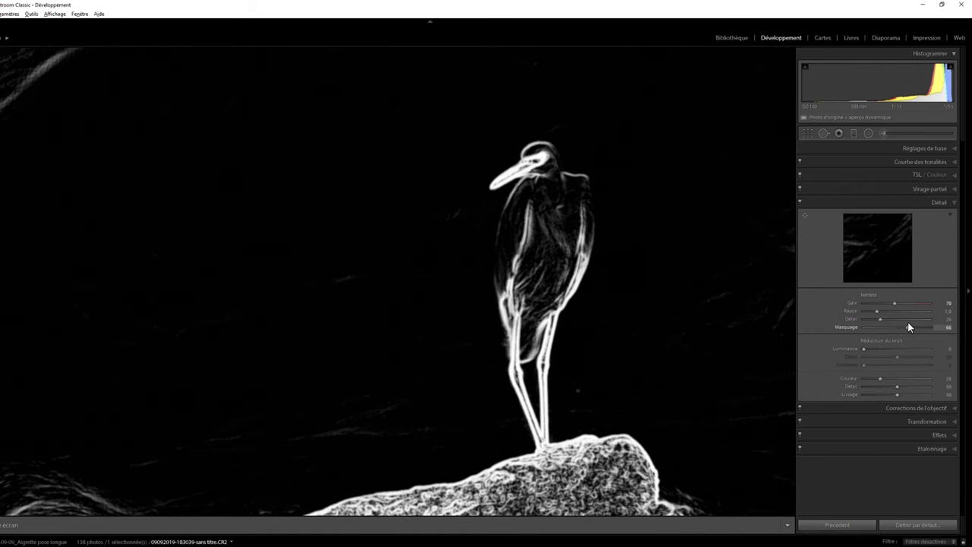
pyautogui.moveTo(910, 326); pyautogui.dragTo(912, 326)
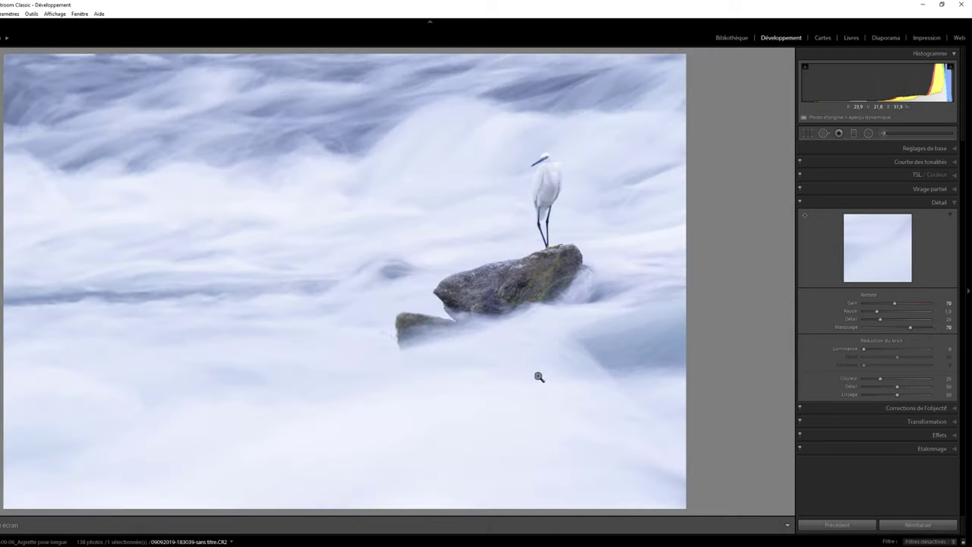
# Step: Inspect the sharpening at 1:1 on the rock and water, then refine Masking to 77
pyautogui.click(541, 366)
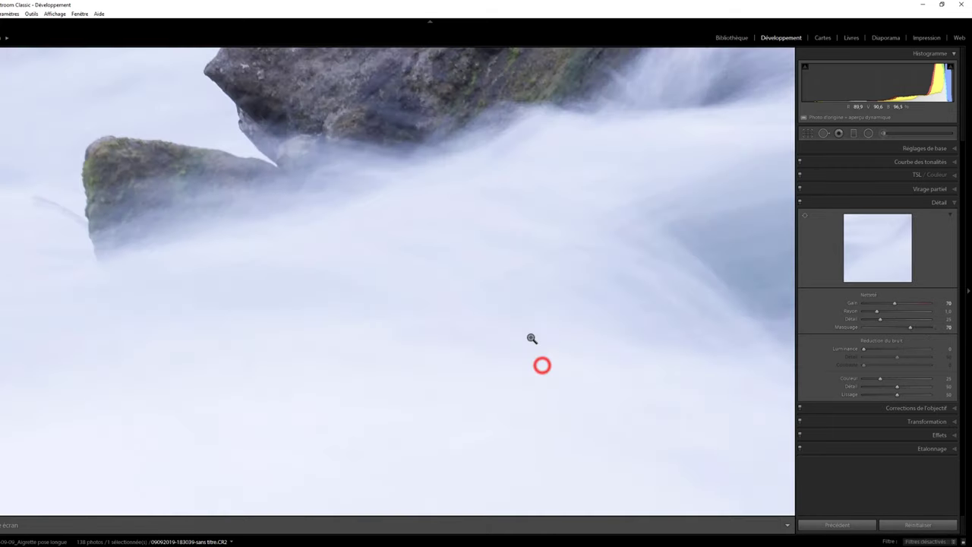
pyautogui.click(542, 365)
pyautogui.click(509, 274)
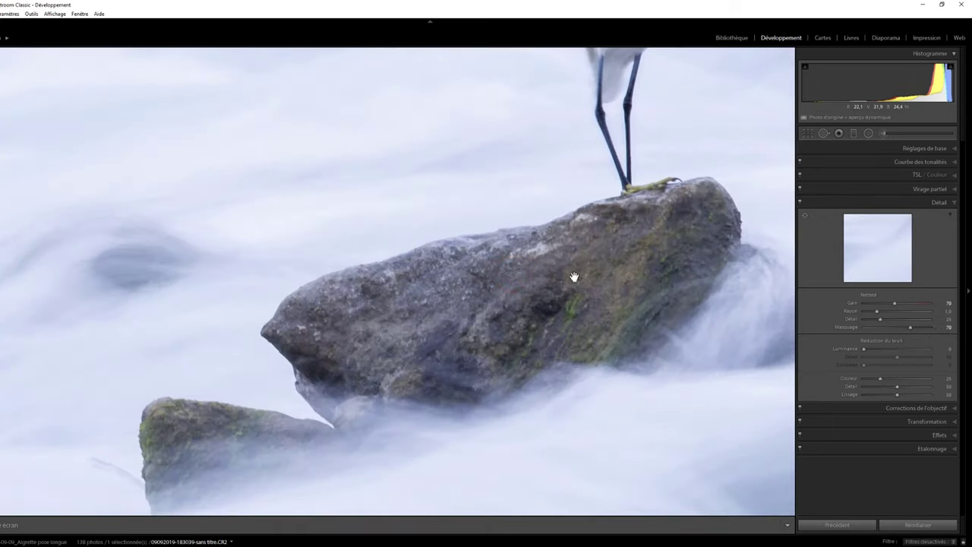
pyautogui.click(658, 310)
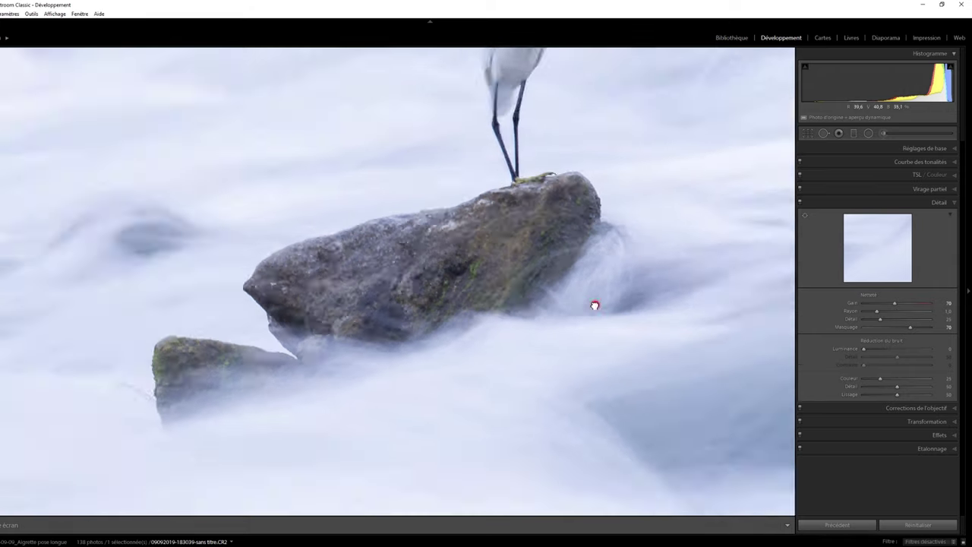
pyautogui.click(595, 305)
pyautogui.press('z')
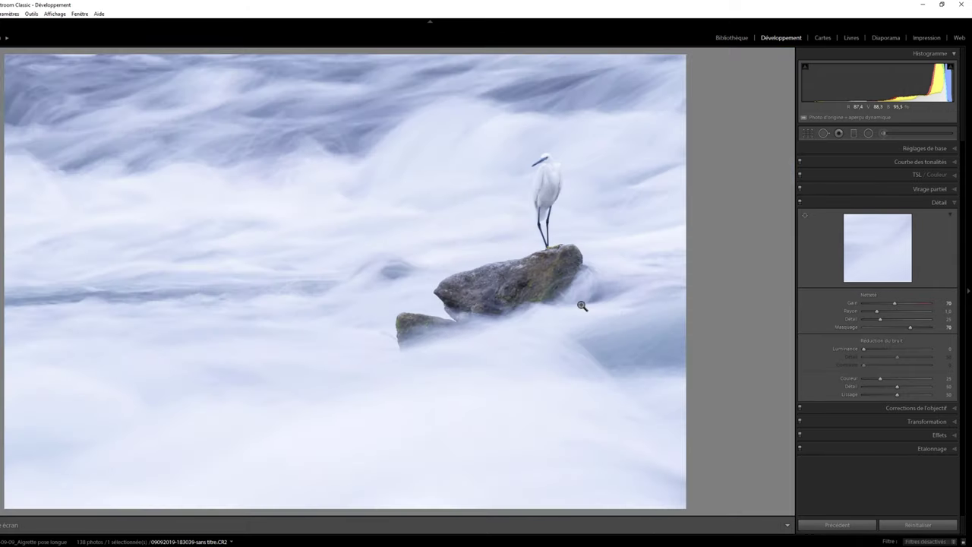
pyautogui.keyDown('alt'); pyautogui.click(910, 327); pyautogui.keyUp('alt')
pyautogui.moveTo(909, 326); pyautogui.dragTo(915, 325)
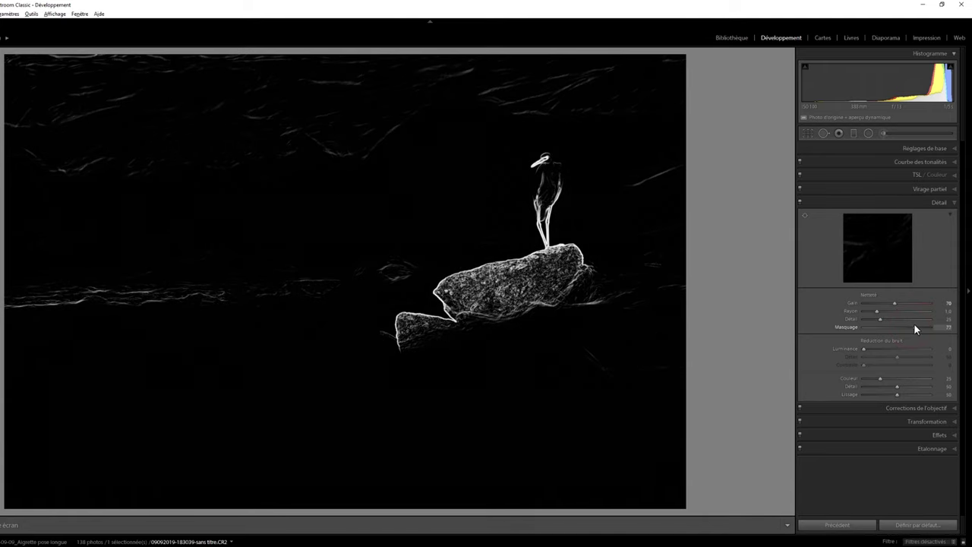
pyautogui.moveTo(913, 323); pyautogui.dragTo(914, 324)
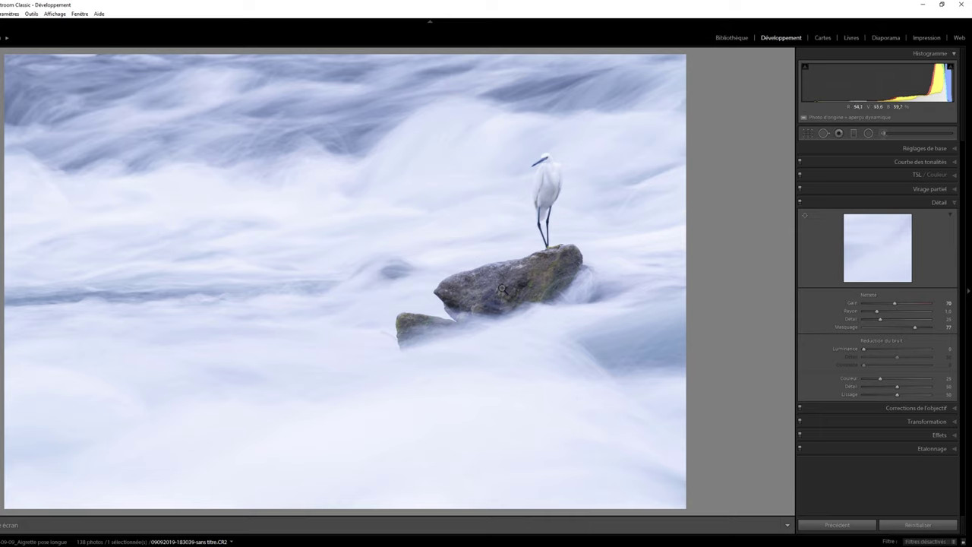
# Step: Paint a new Adjustment Brush mask over both rocks with the mask overlay shown
pyautogui.click(882, 134)
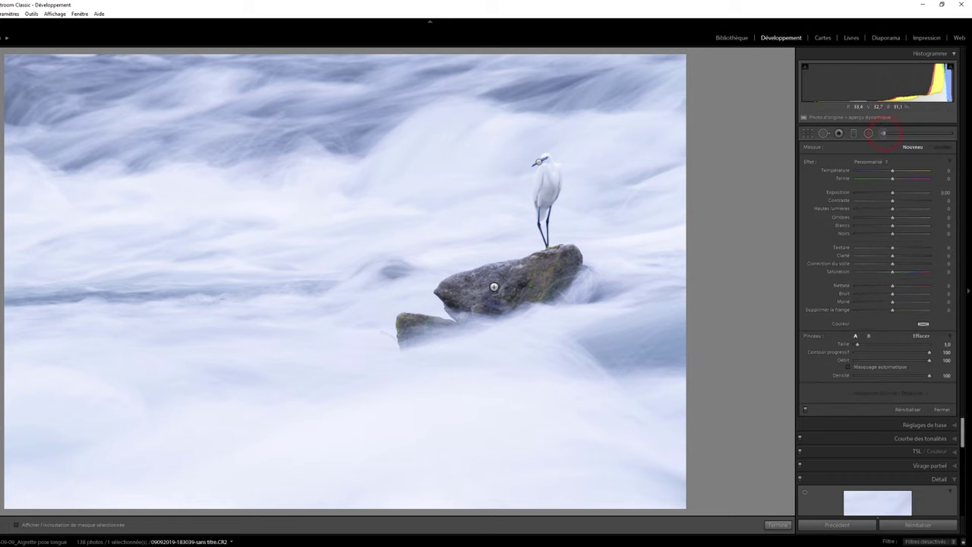
pyautogui.click(470, 301)
pyautogui.scroll(4, 466, 293)
pyautogui.moveTo(471, 302); pyautogui.dragTo(517, 262)
pyautogui.press('o')
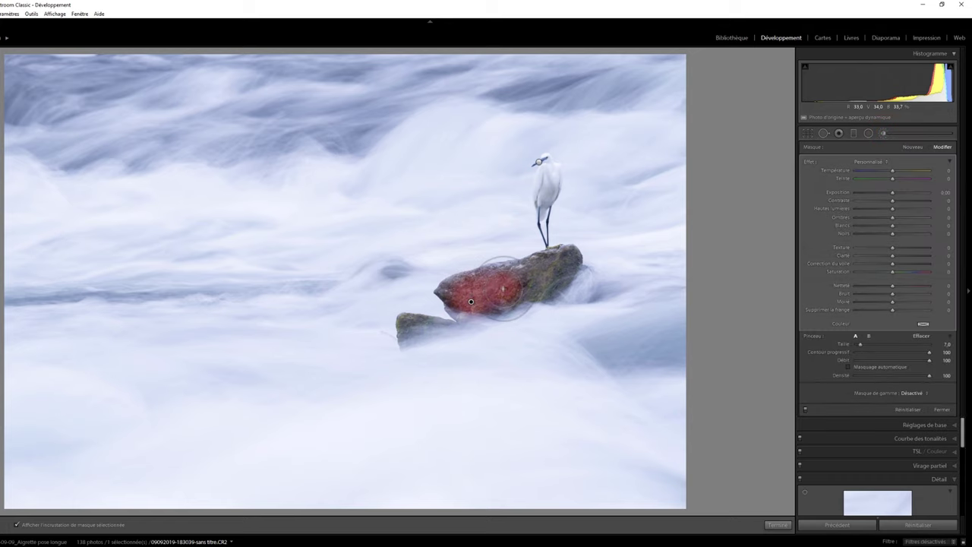
pyautogui.moveTo(409, 327)
pyautogui.mouseDown()
pyautogui.moveTo(438, 325)
pyautogui.moveTo(563, 250)
pyautogui.mouseUp()
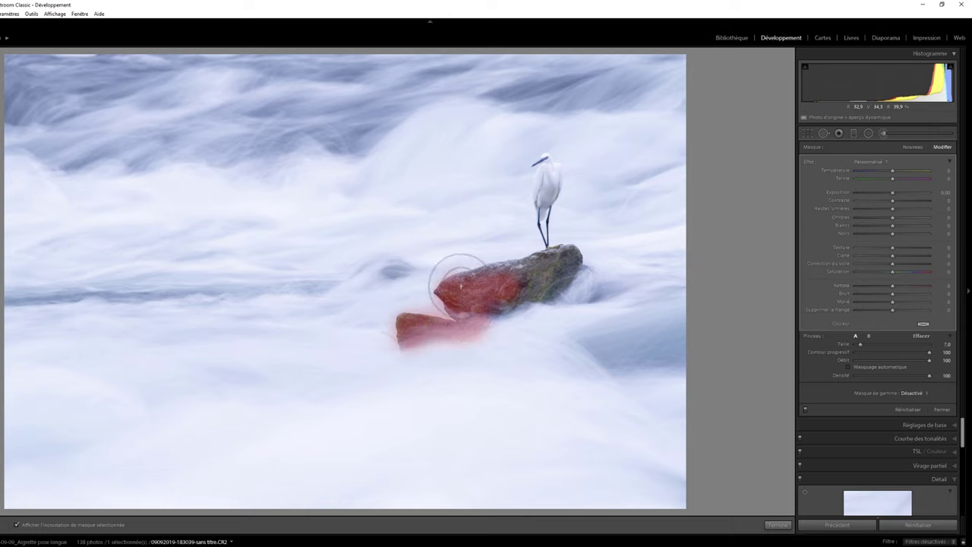
pyautogui.moveTo(564, 251); pyautogui.dragTo(534, 303)
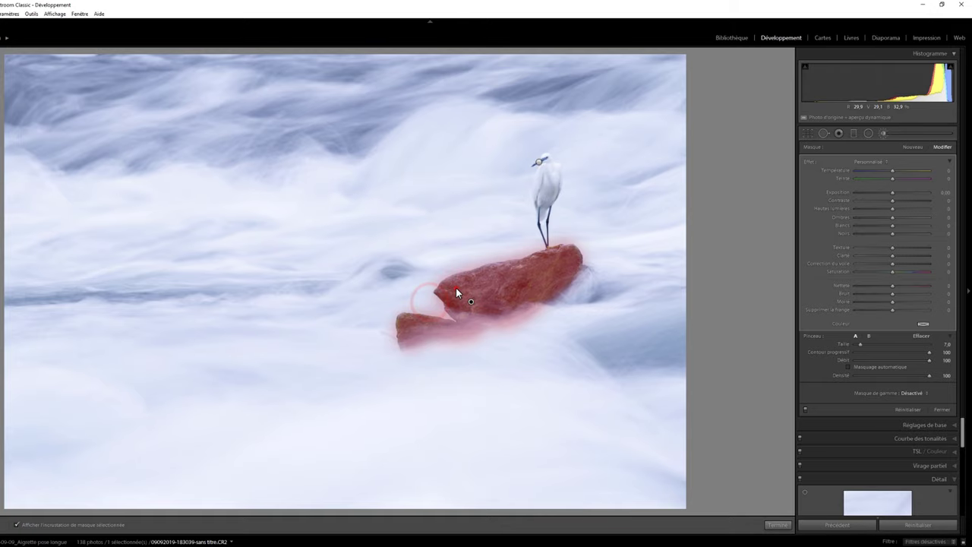
# Step: Alt-erase the mask's spill onto the surrounding water, then hide the overlay
pyautogui.click(455, 288)
pyautogui.press('alt')
pyautogui.click(379, 262)
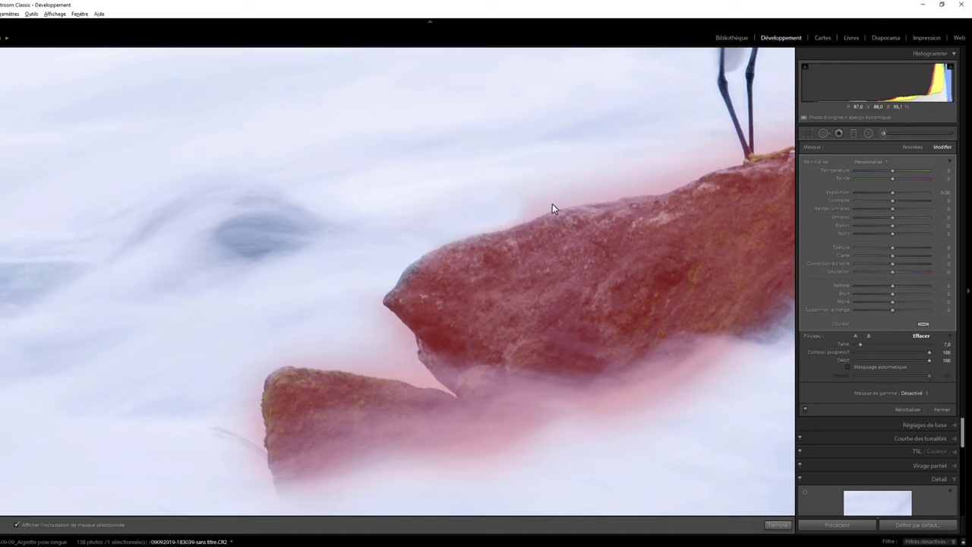
pyautogui.moveTo(553, 205); pyautogui.dragTo(509, 219)
pyautogui.moveTo(598, 192)
pyautogui.mouseDown()
pyautogui.moveTo(681, 174)
pyautogui.moveTo(490, 180)
pyautogui.moveTo(479, 172)
pyautogui.mouseUp()
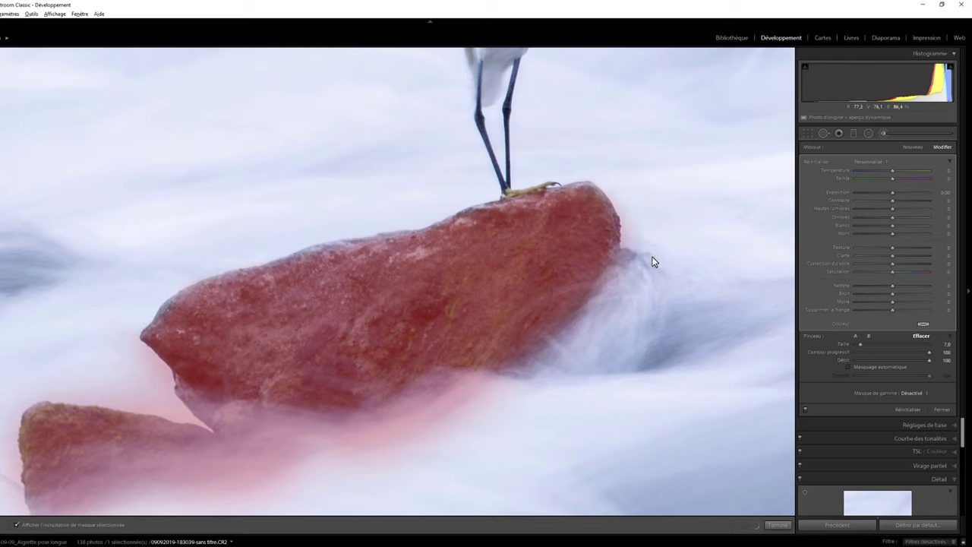
pyautogui.moveTo(600, 302); pyautogui.dragTo(341, 451)
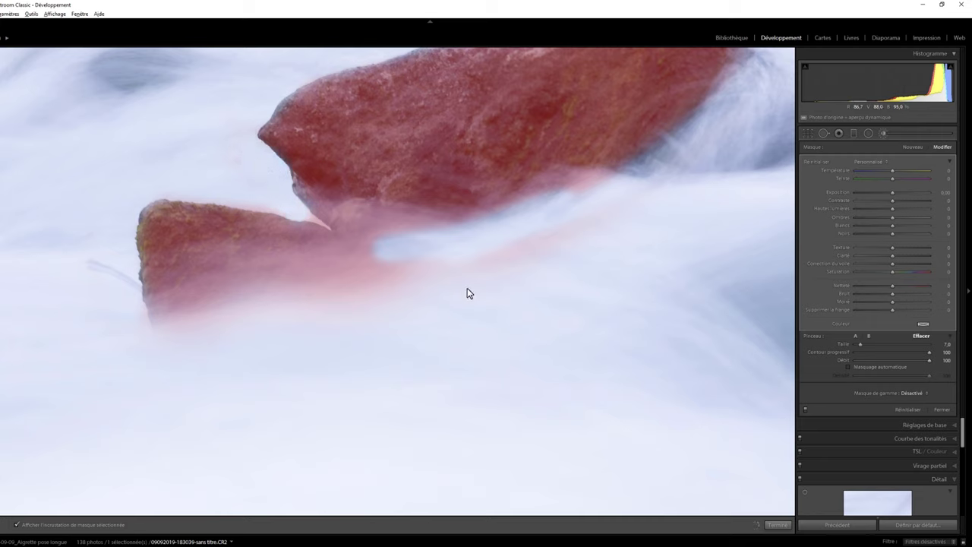
pyautogui.moveTo(421, 307); pyautogui.dragTo(578, 247)
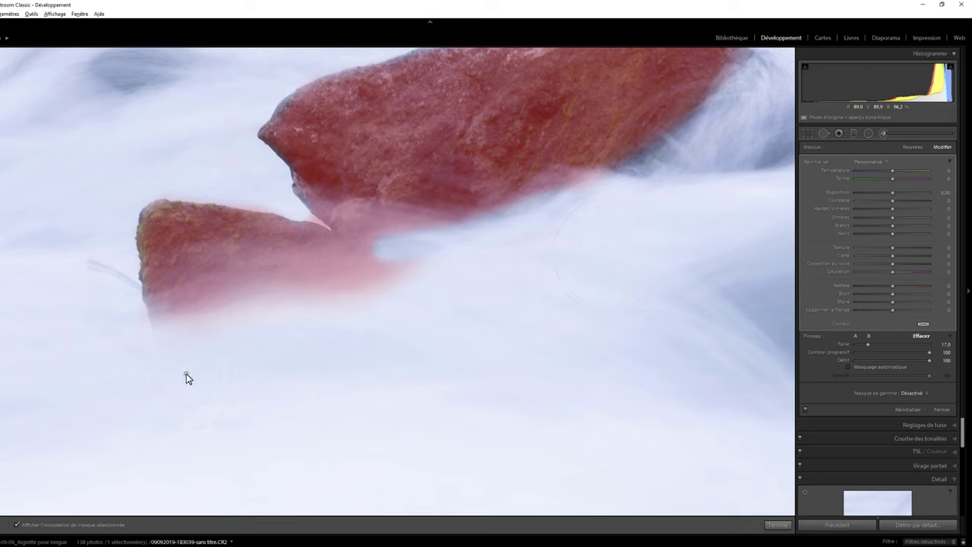
pyautogui.moveTo(458, 296); pyautogui.dragTo(200, 362)
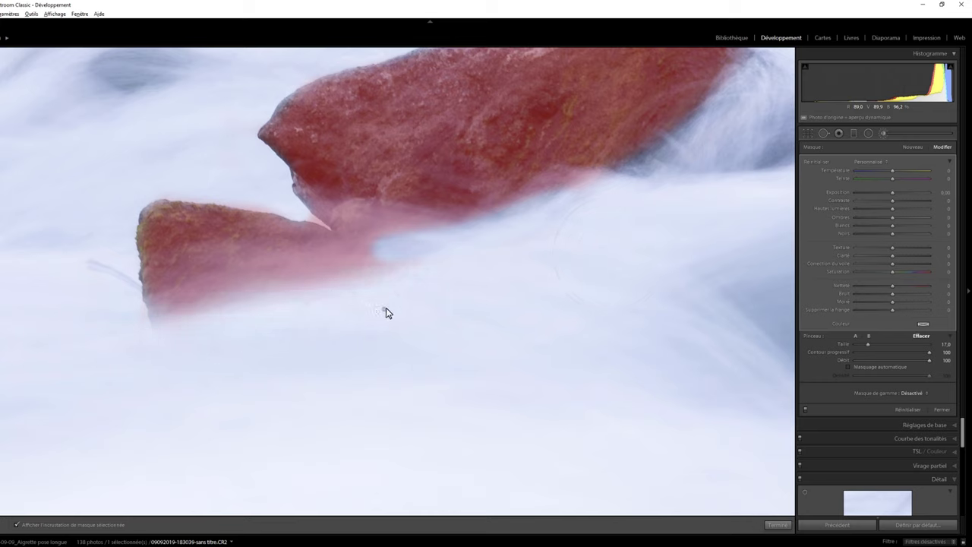
pyautogui.click(601, 314)
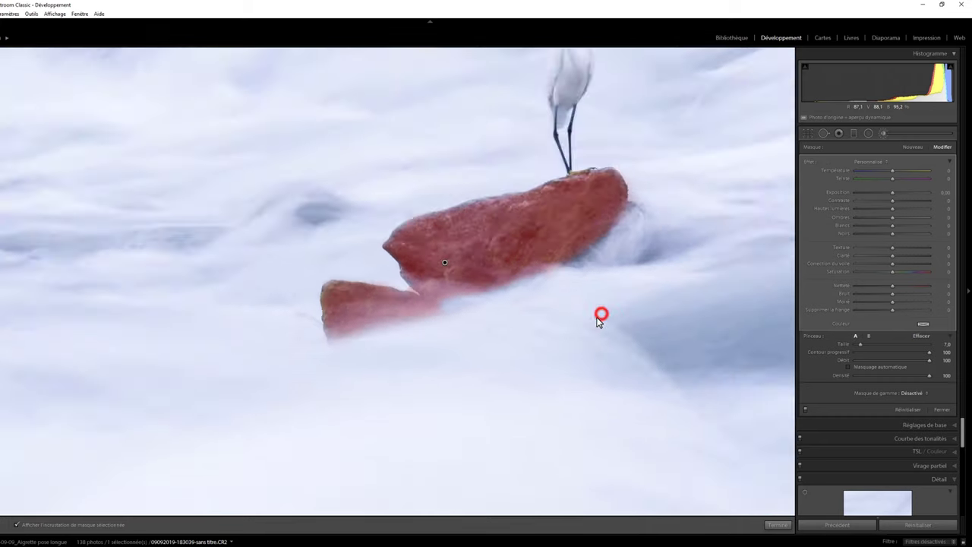
pyautogui.press('o')
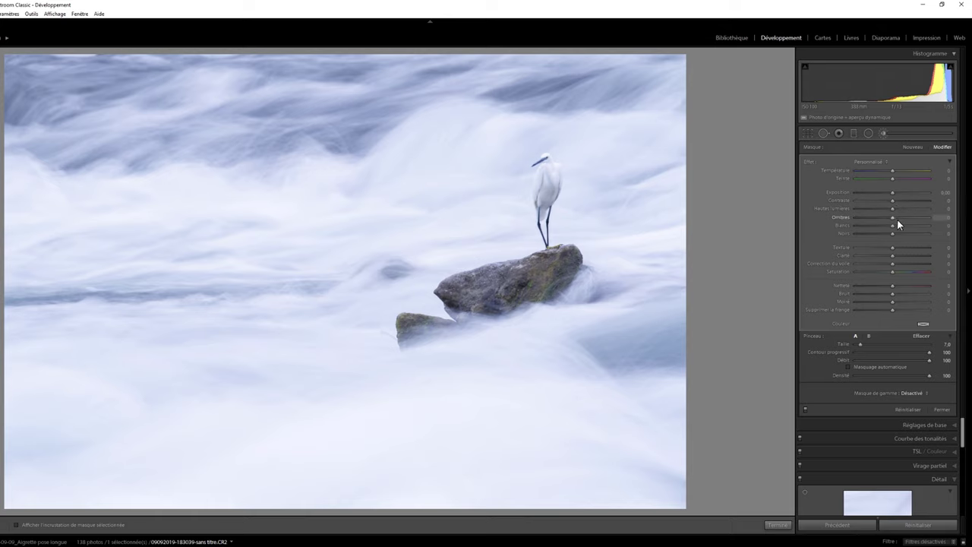
# Step: Raise the brushed rock's Shadows to 27 and warm its Temperature slightly
pyautogui.moveTo(902, 219); pyautogui.dragTo(904, 220)
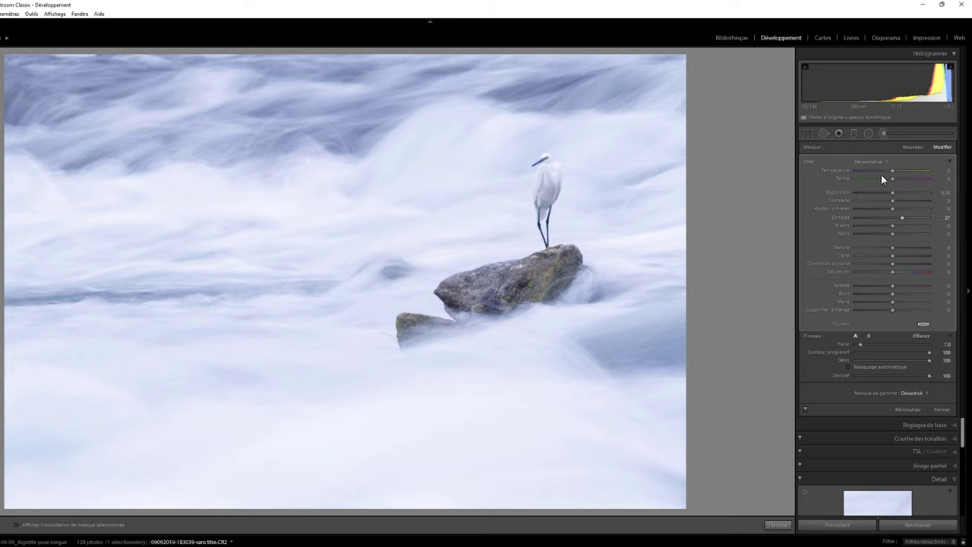
pyautogui.moveTo(892, 170); pyautogui.dragTo(894, 175)
pyautogui.moveTo(660, 260)
pyautogui.click(899, 171)
pyautogui.moveTo(900, 174); pyautogui.dragTo(898, 173)
# Step: Set the brushed rock's Saturation to exactly 15
pyautogui.click(895, 272)
pyautogui.moveTo(896, 271); pyautogui.dragTo(897, 272)
pyautogui.click(941, 272)
pyautogui.write('1')
pyautogui.write('5')
pyautogui.press('Tab')
pyautogui.click(814, 284)
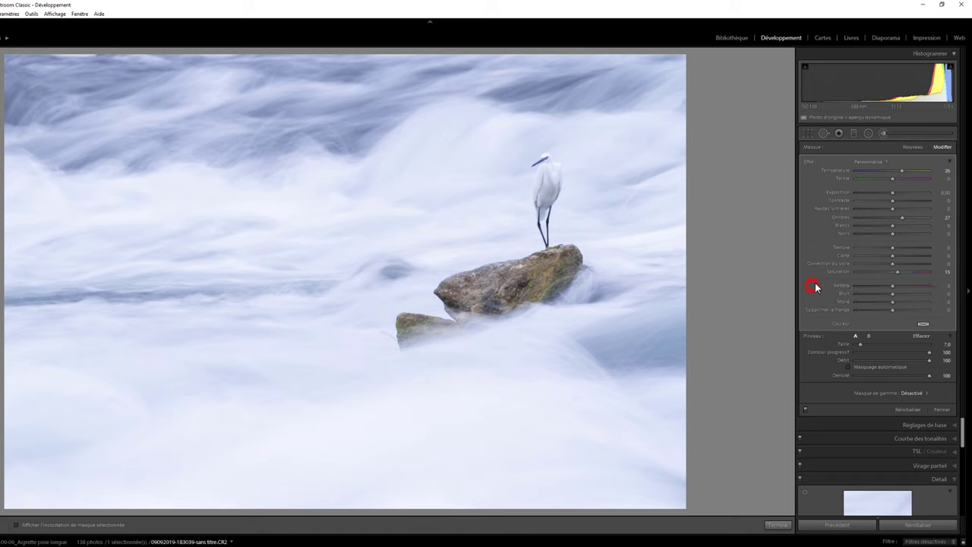
# Step: Zoom in on the rock and raise its Texture to 35
pyautogui.click(524, 274)
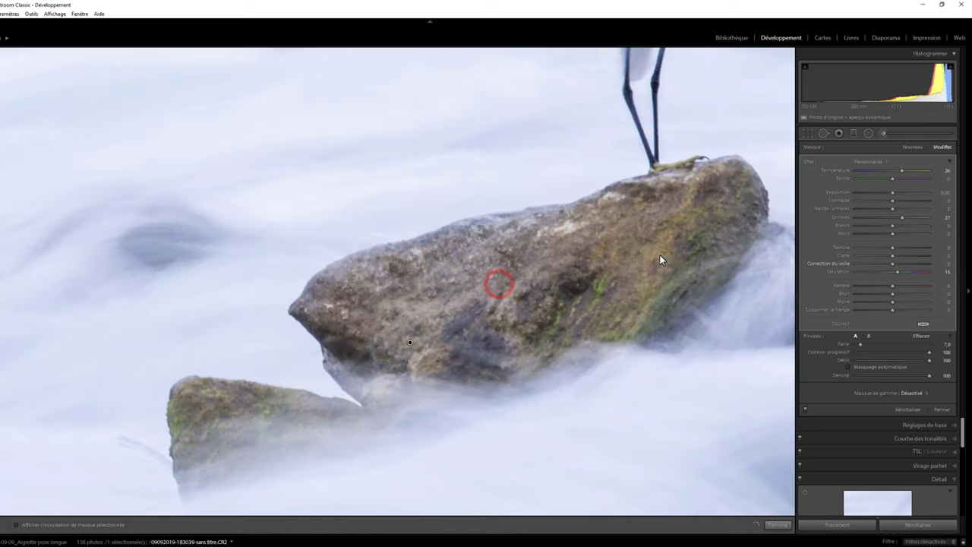
pyautogui.moveTo(660, 256); pyautogui.dragTo(474, 241)
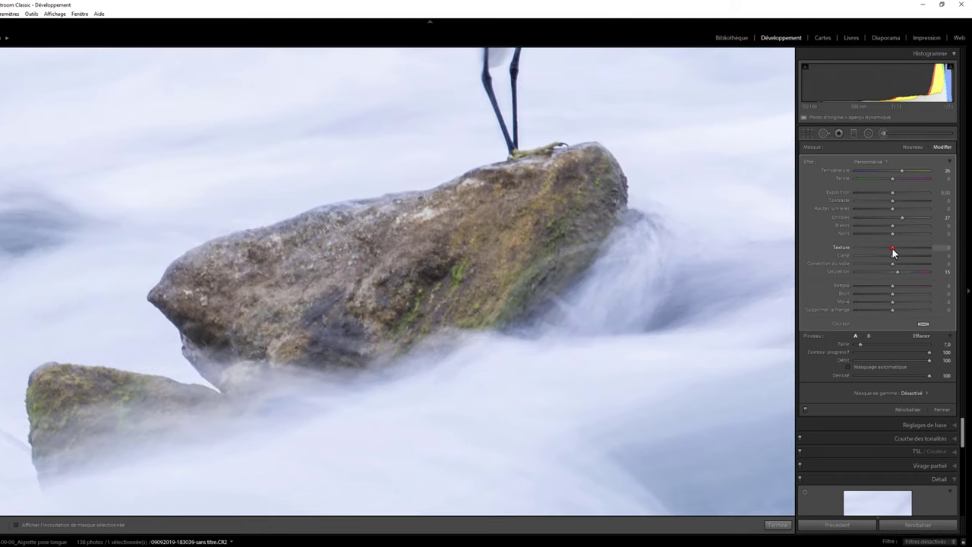
pyautogui.moveTo(893, 249); pyautogui.dragTo(912, 251)
pyautogui.click(904, 248)
# Step: Zoom back out, nudge the rock's Temperature up to 32, and leave the brush adjustment
pyautogui.press('z')
pyautogui.moveTo(471, 301)
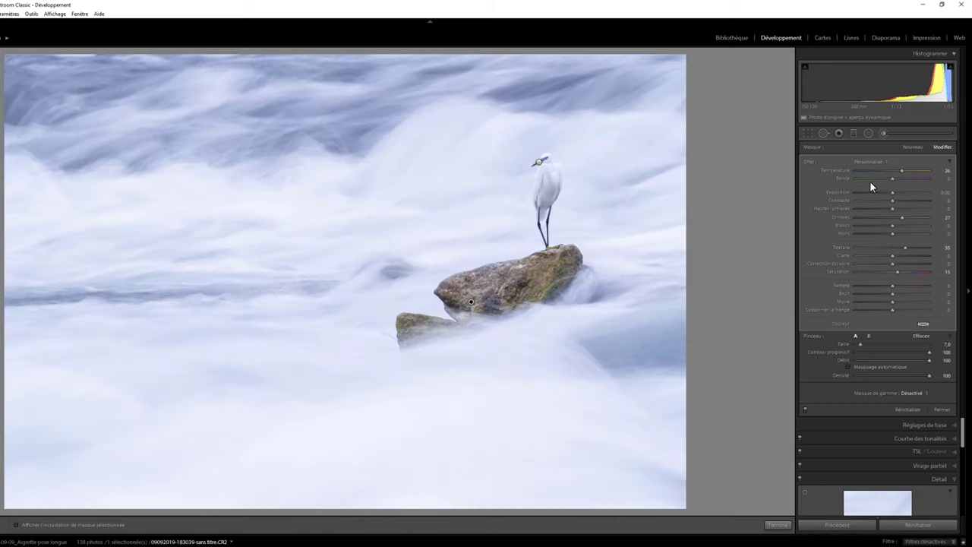
pyautogui.click(902, 172)
pyautogui.press('Up')
pyautogui.click(940, 147)
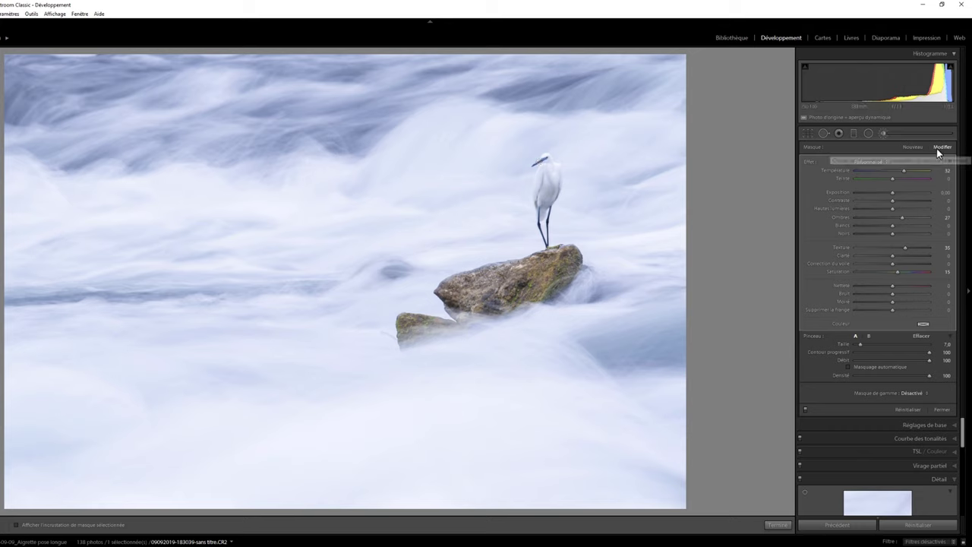
pyautogui.click(881, 133)
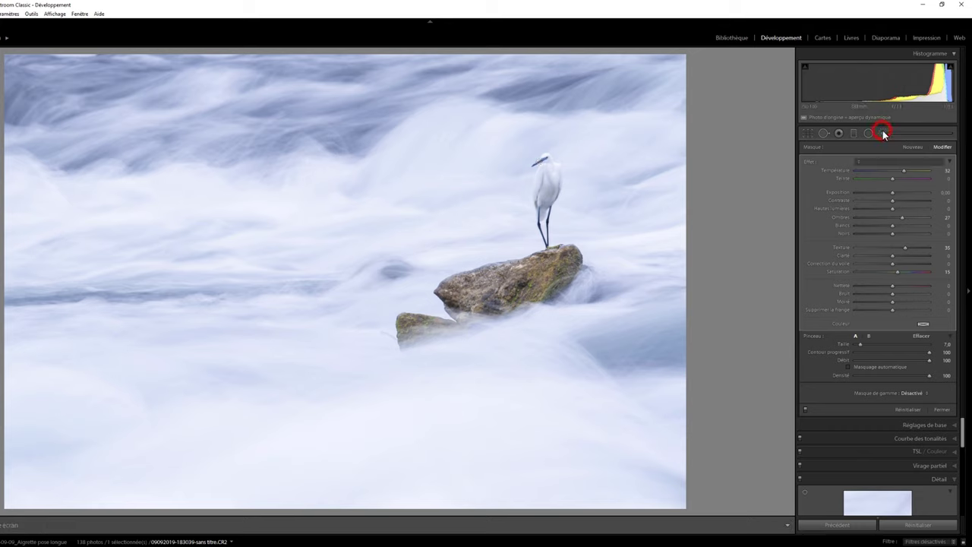
# Step: In Basic, set Temperature to 4866, then apply the Artistique 04 profile at amount 36
pyautogui.click(944, 149)
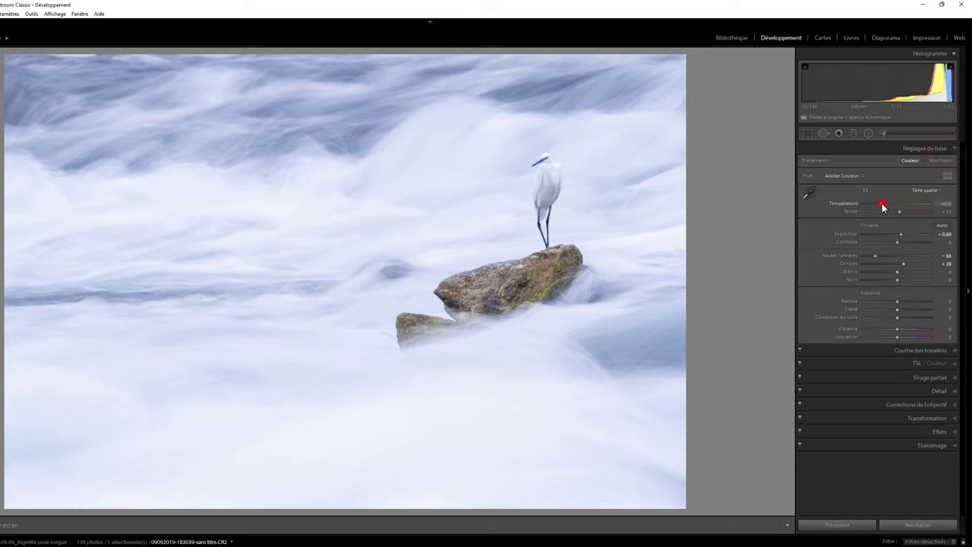
pyautogui.moveTo(881, 203); pyautogui.dragTo(883, 202)
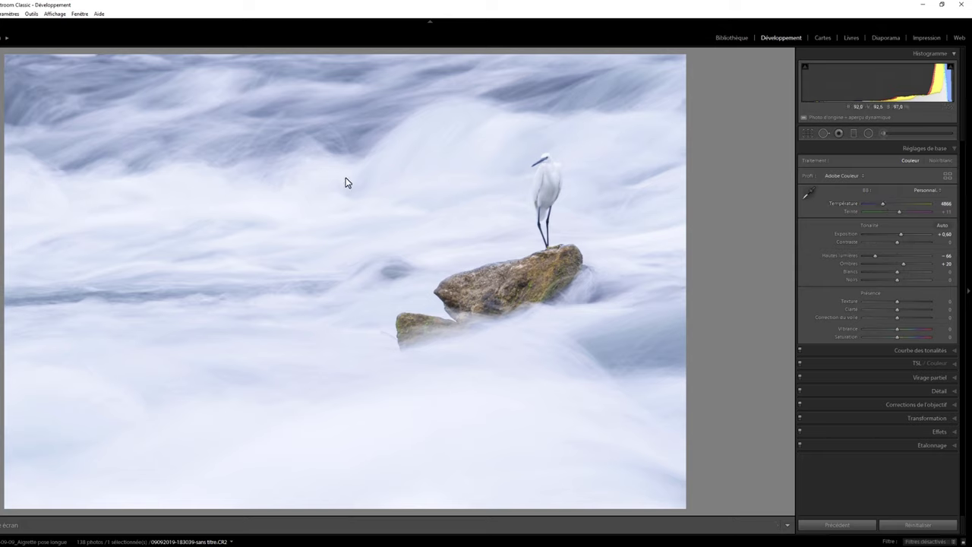
pyautogui.click(948, 179)
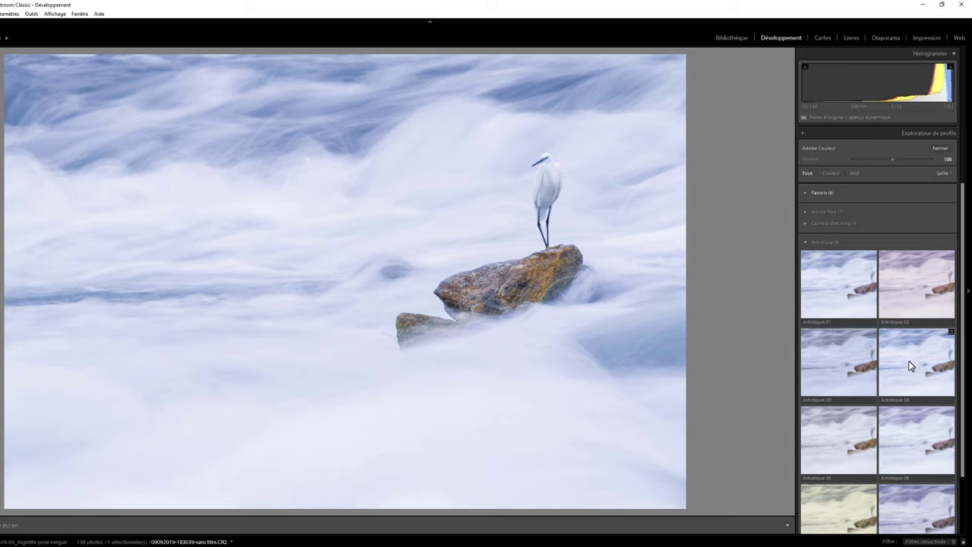
pyautogui.click(911, 366)
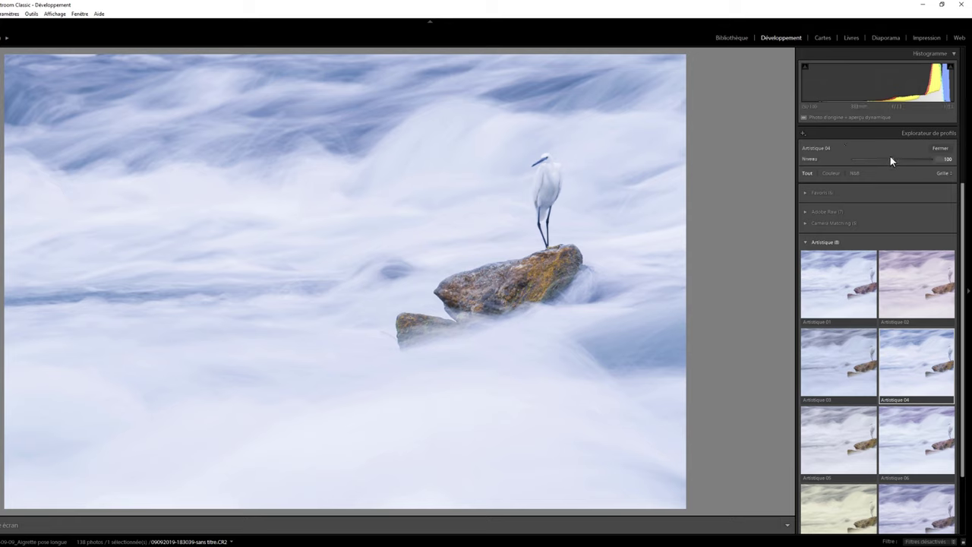
pyautogui.moveTo(893, 160); pyautogui.dragTo(868, 161)
pyautogui.moveTo(865, 160); pyautogui.dragTo(868, 160)
pyautogui.click(939, 147)
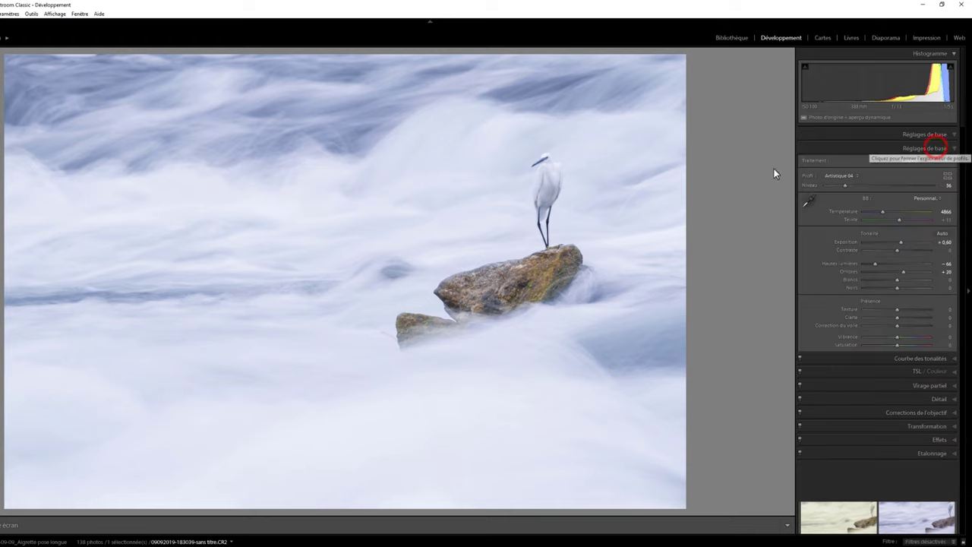
# Step: View Before/After zoomed on the egret, then zoom 1:1 on the rocks in Loupe view
pyautogui.press('y')
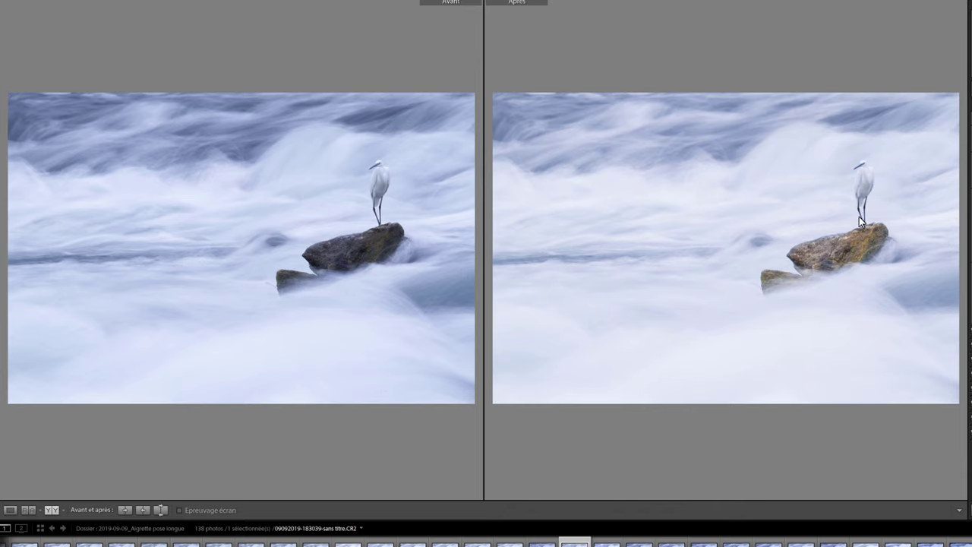
pyautogui.click(874, 180)
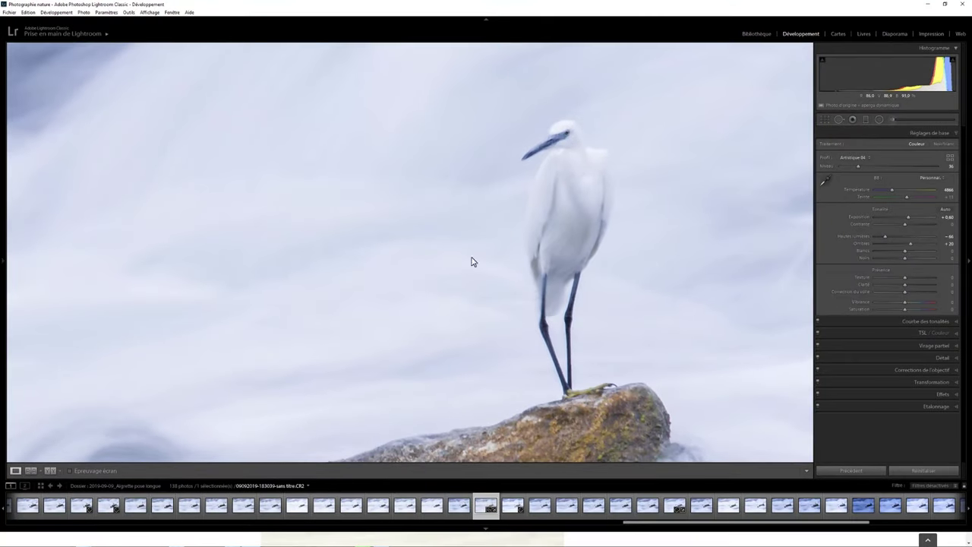
pyautogui.click(438, 312)
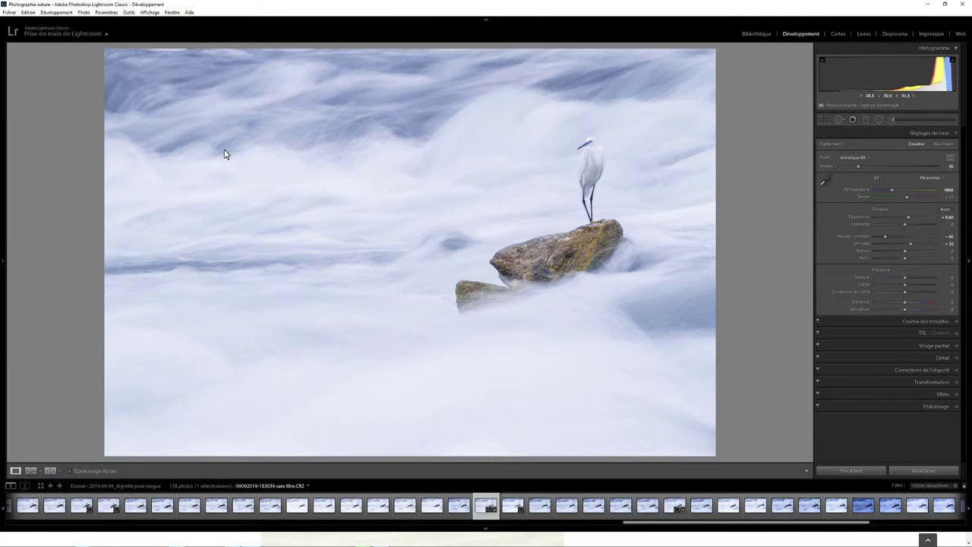
pyautogui.click(457, 307)
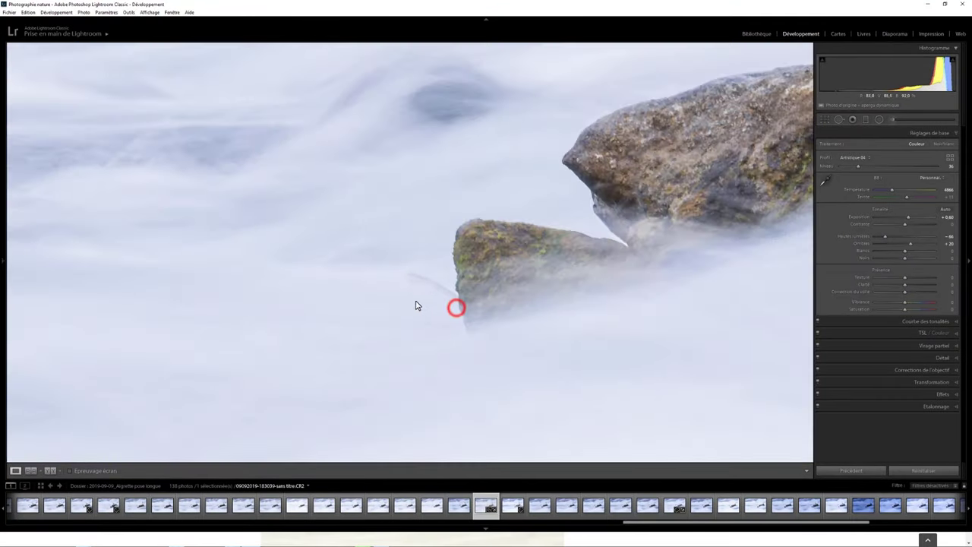
# Step: With Spot Removal, paint a heal over the streak beside the smaller rock
pyautogui.click(837, 120)
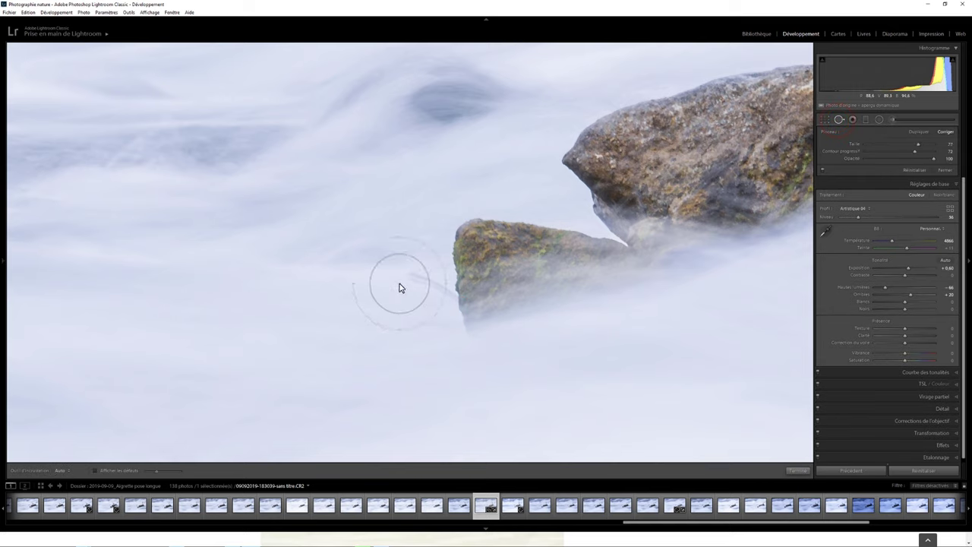
pyautogui.scroll(-2, 401, 287)
pyautogui.moveTo(406, 275); pyautogui.dragTo(438, 301)
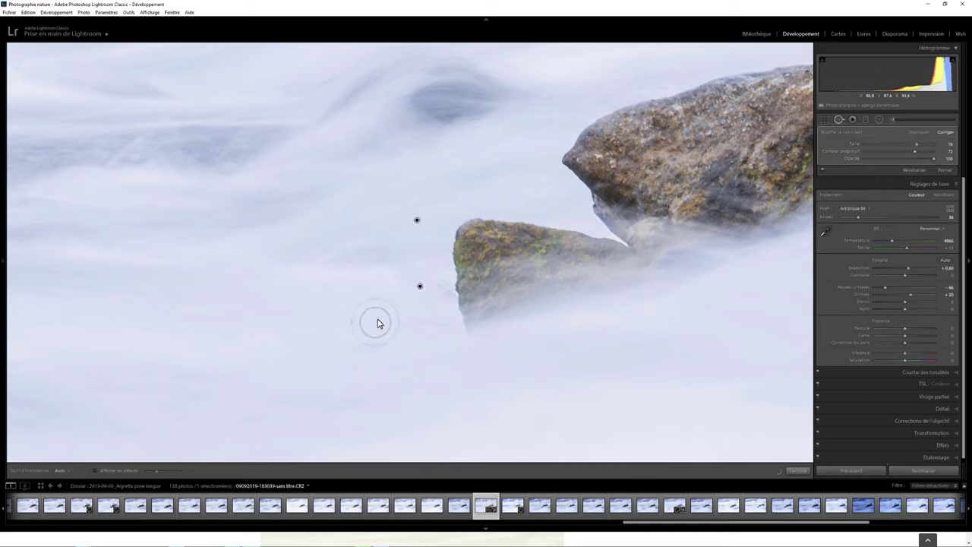
# Step: Shift the heal source slightly left, delete the extra spot, and set Feather to 62
pyautogui.click(418, 220)
pyautogui.moveTo(421, 220); pyautogui.dragTo(416, 222)
pyautogui.keyDown('alt'); pyautogui.click(439, 304); pyautogui.keyUp('alt')
pyautogui.click(913, 153)
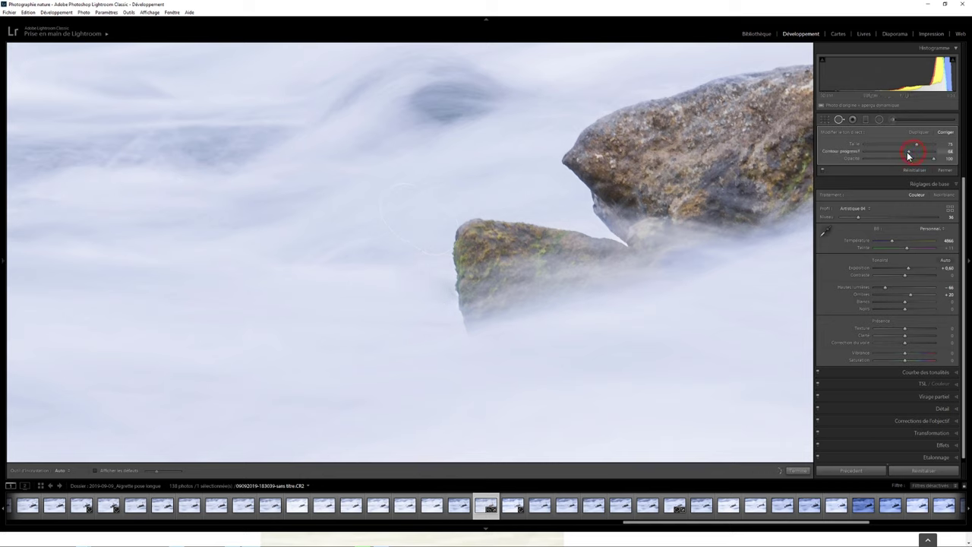
pyautogui.moveTo(913, 153); pyautogui.dragTo(905, 156)
pyautogui.click(335, 213)
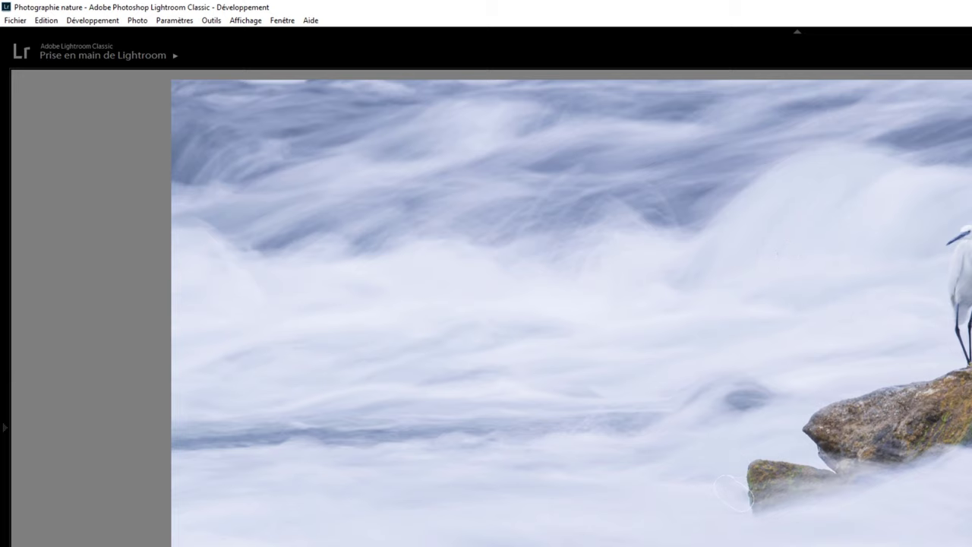
# Step: Paint a heal along the photo's top-edge strip and move its source slightly lower
pyautogui.click(252, 88)
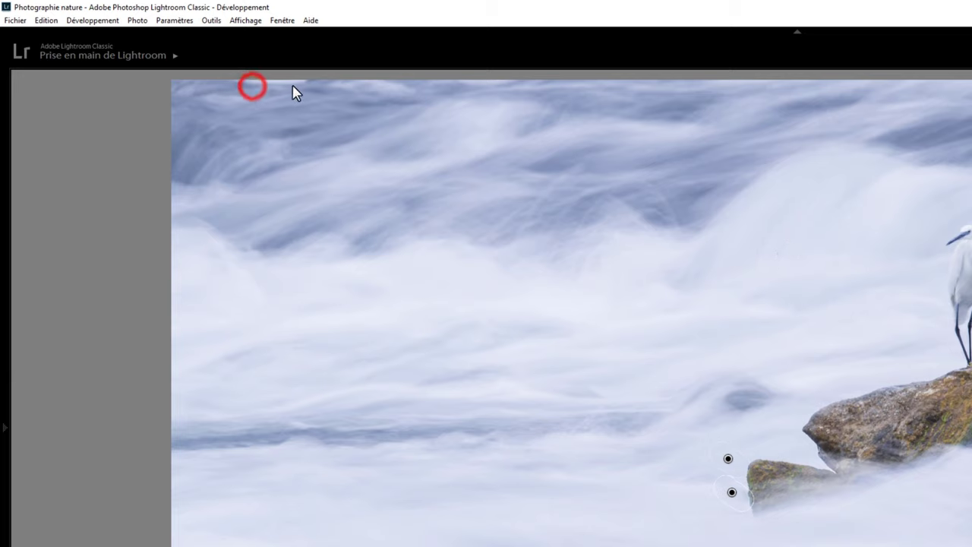
pyautogui.moveTo(296, 91); pyautogui.dragTo(521, 84)
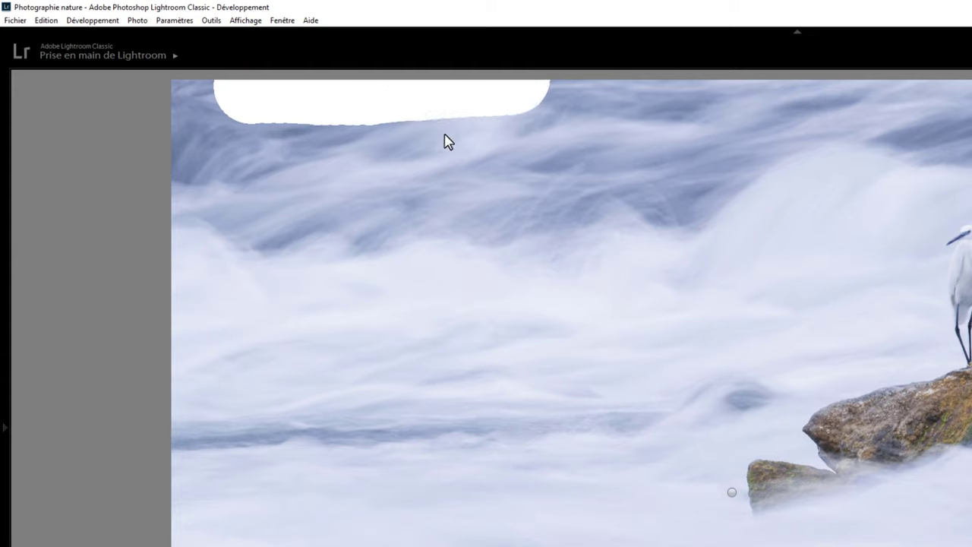
pyautogui.click(719, 144)
pyautogui.moveTo(380, 102)
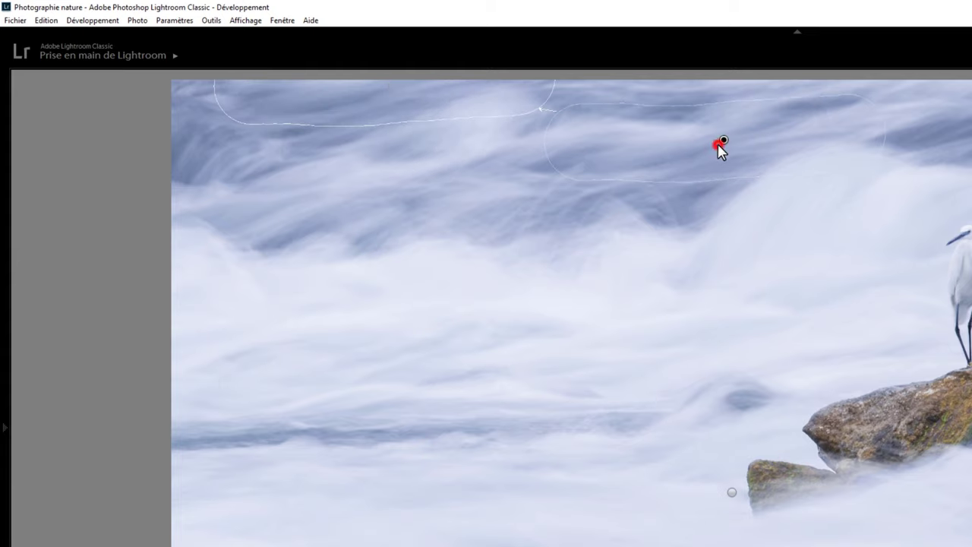
pyautogui.moveTo(717, 143); pyautogui.dragTo(715, 150)
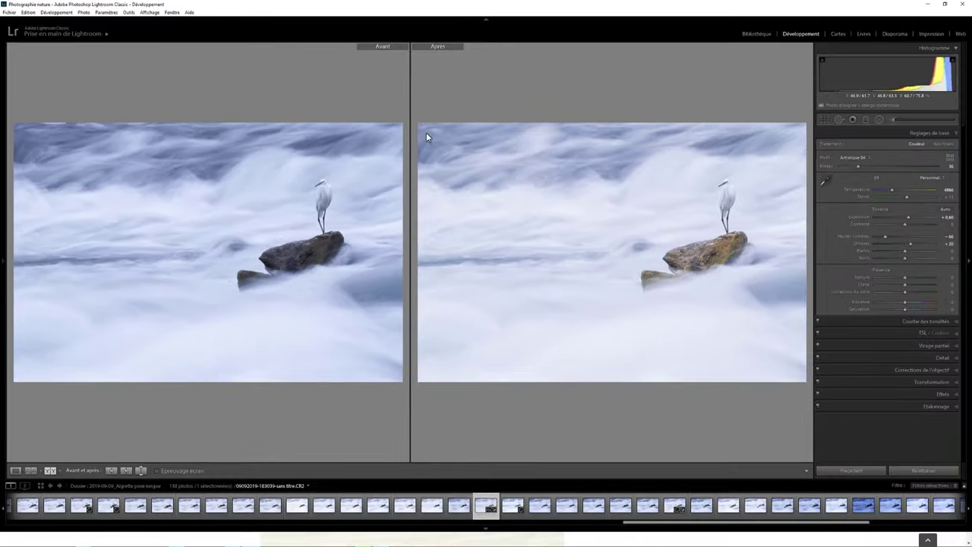
# Step: Zoom the Before/After view, return to Loupe, and step through the next three egret frames and back
pyautogui.click(55, 122)
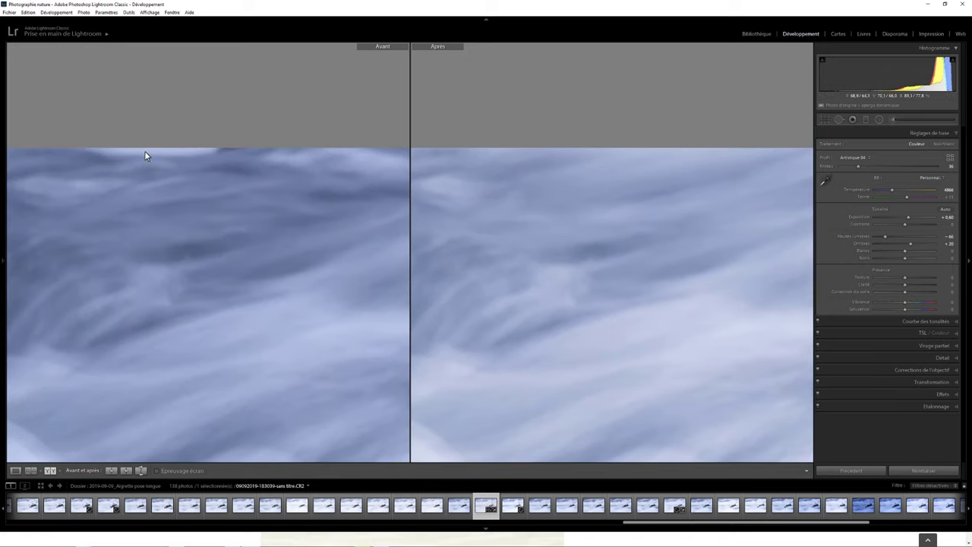
pyautogui.click(252, 207)
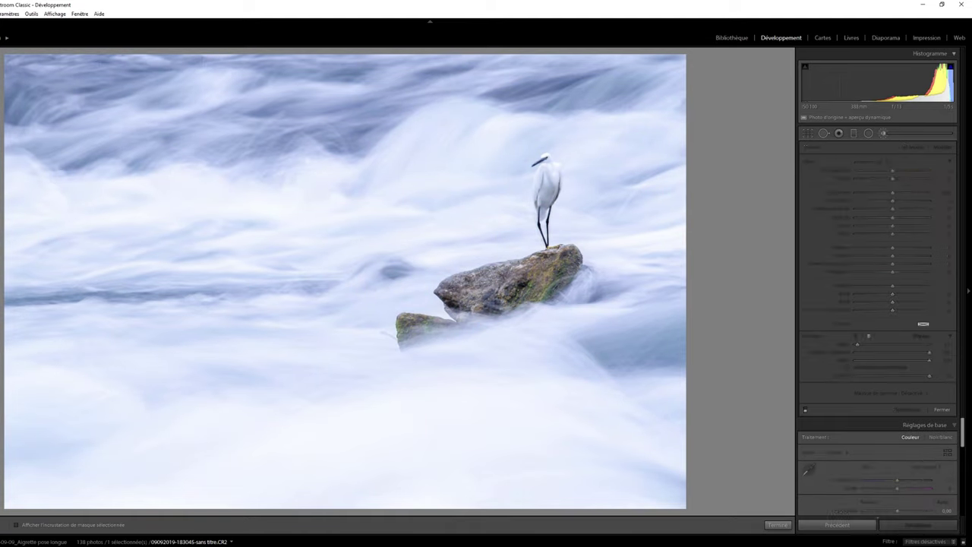
pyautogui.press('Right')
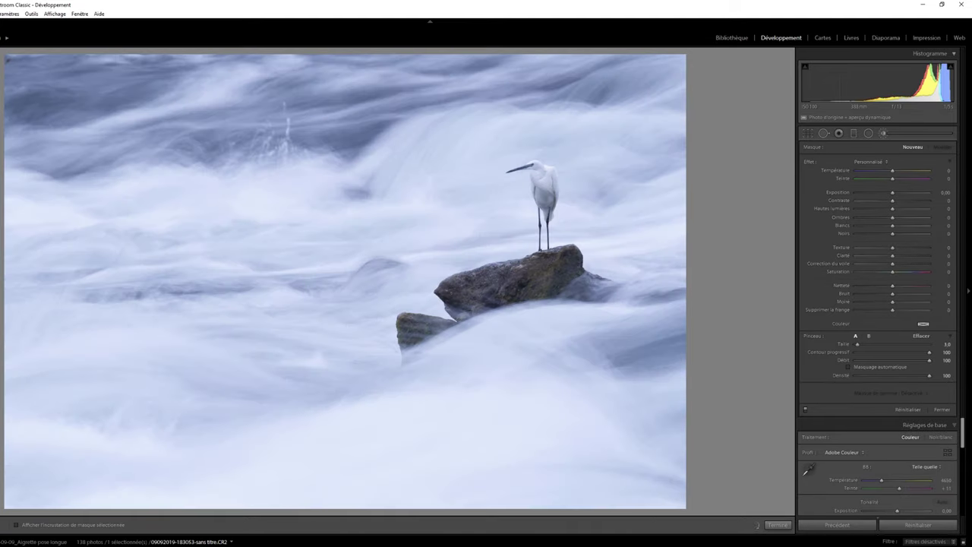
pyautogui.press('Right')
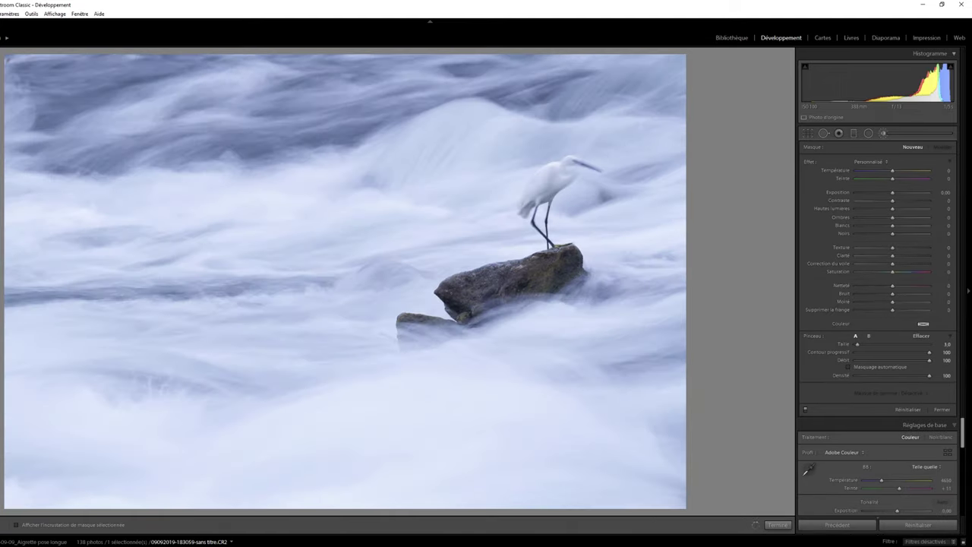
pyautogui.press('Right')
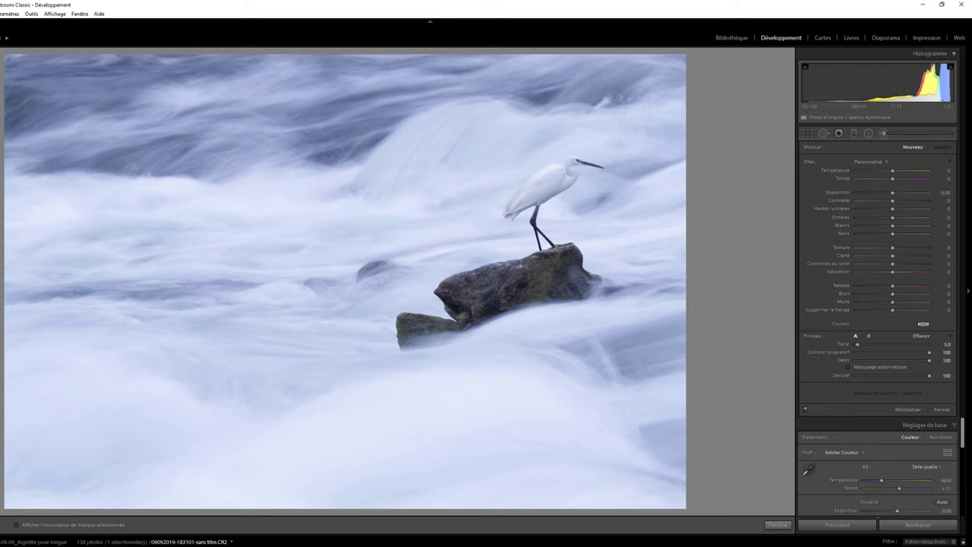
pyautogui.press('Left')
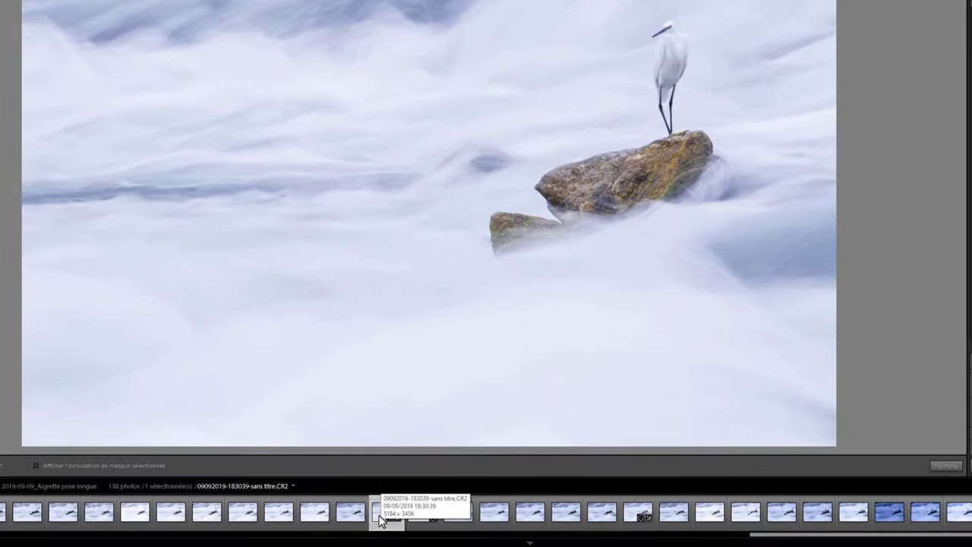
# Step: Copy all develop settings from the edited egret photo using Select All in Copy Settings
pyautogui.rightClick(374, 513)
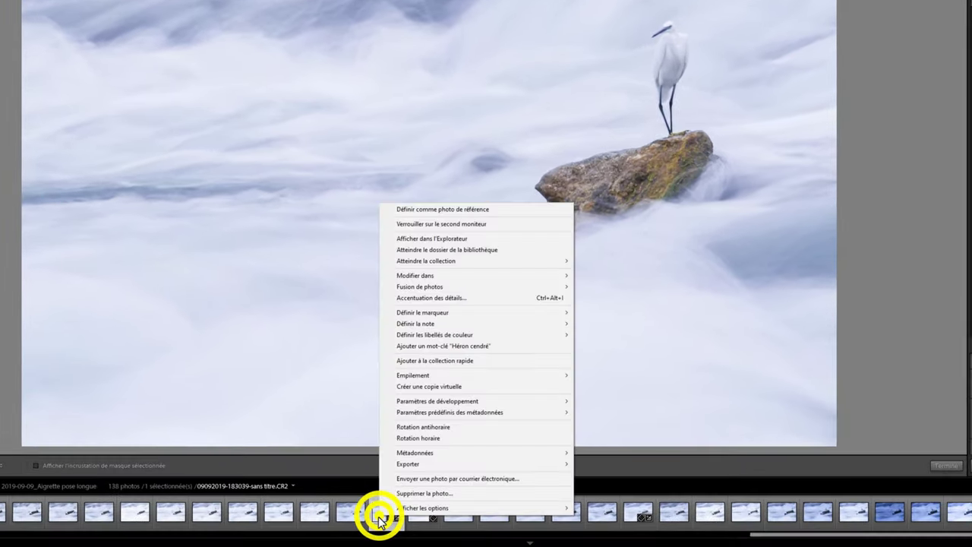
pyautogui.moveTo(438, 401)
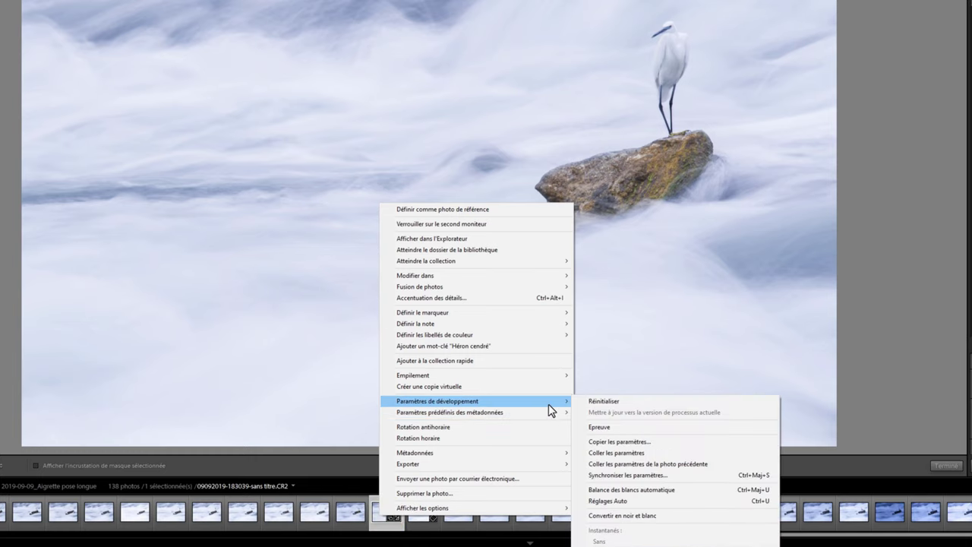
pyautogui.click(649, 442)
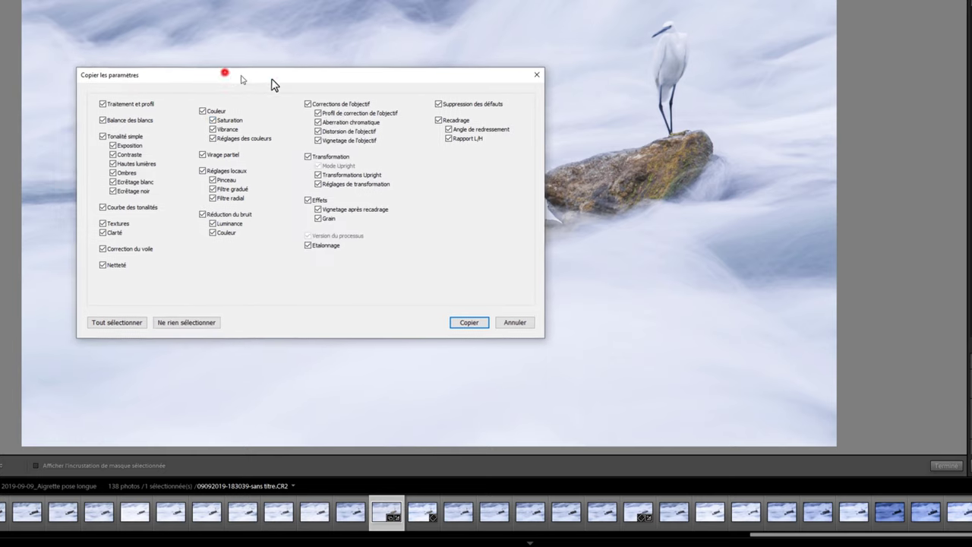
pyautogui.moveTo(224, 72); pyautogui.dragTo(368, 76)
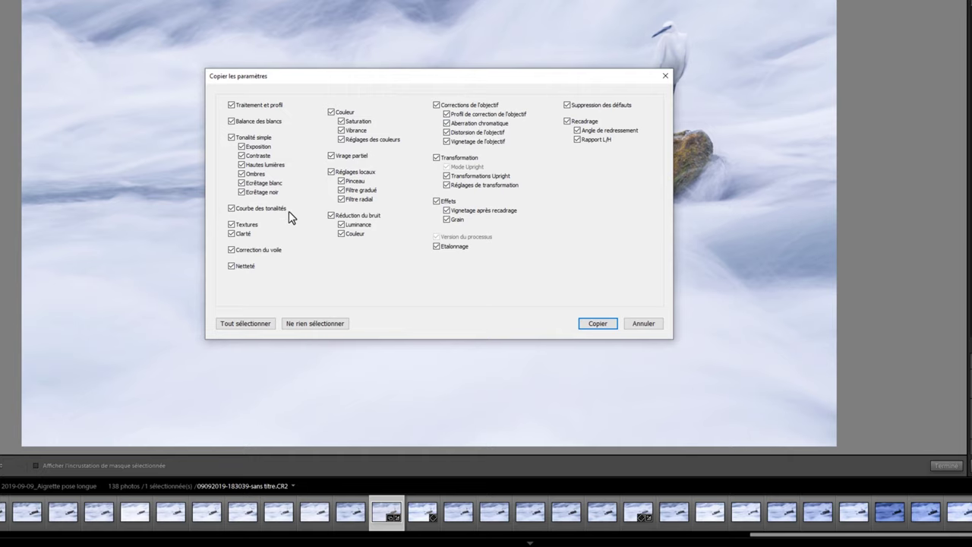
pyautogui.click(238, 323)
pyautogui.moveTo(360, 78); pyautogui.dragTo(211, 83)
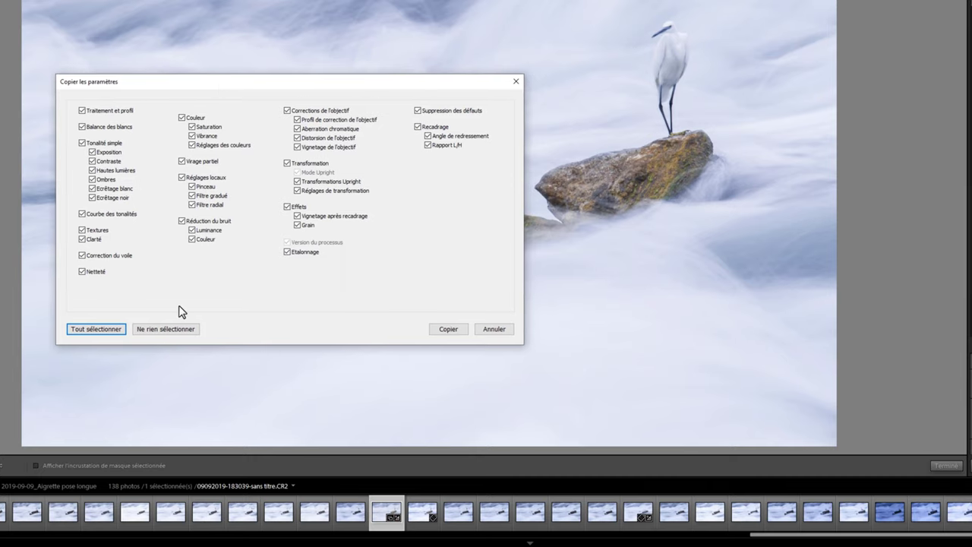
pyautogui.click(447, 331)
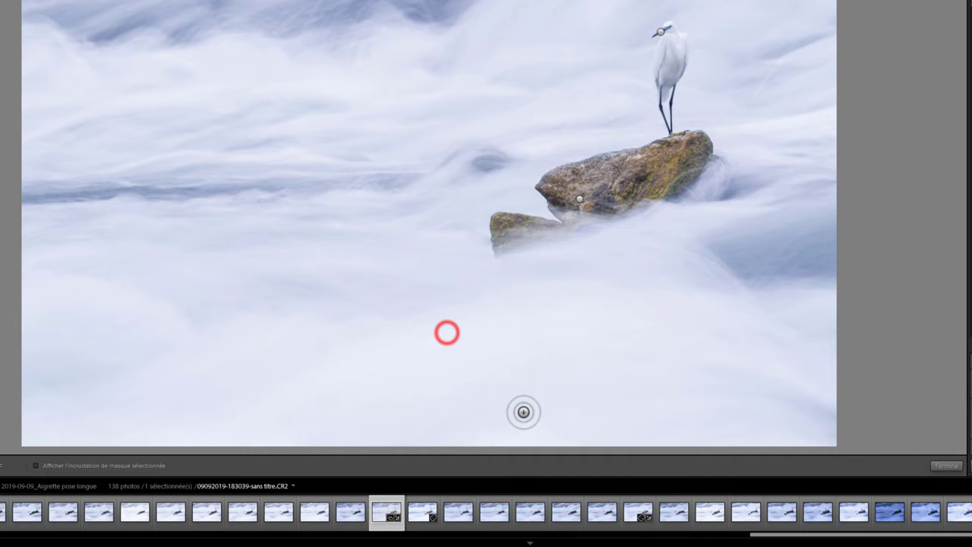
pyautogui.click(629, 519)
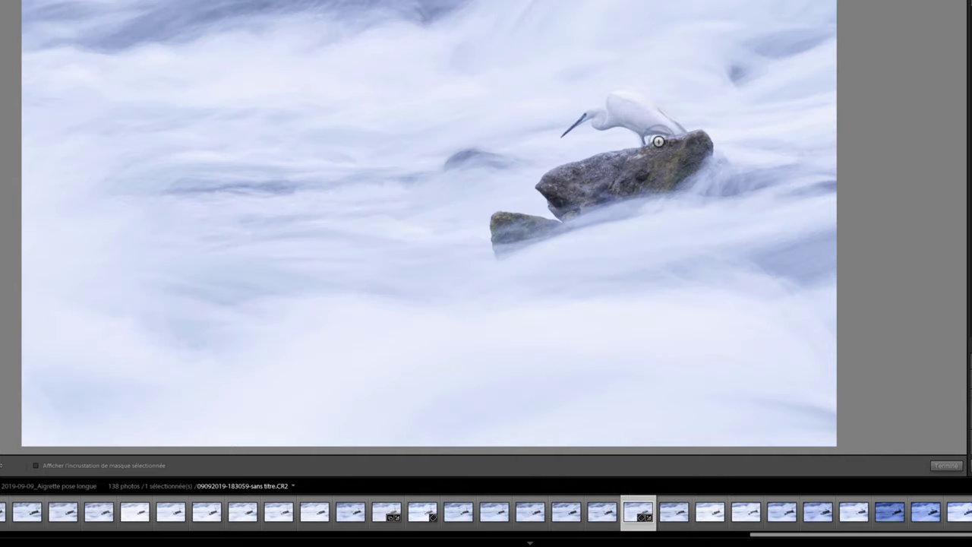
pyautogui.rightClick(629, 519)
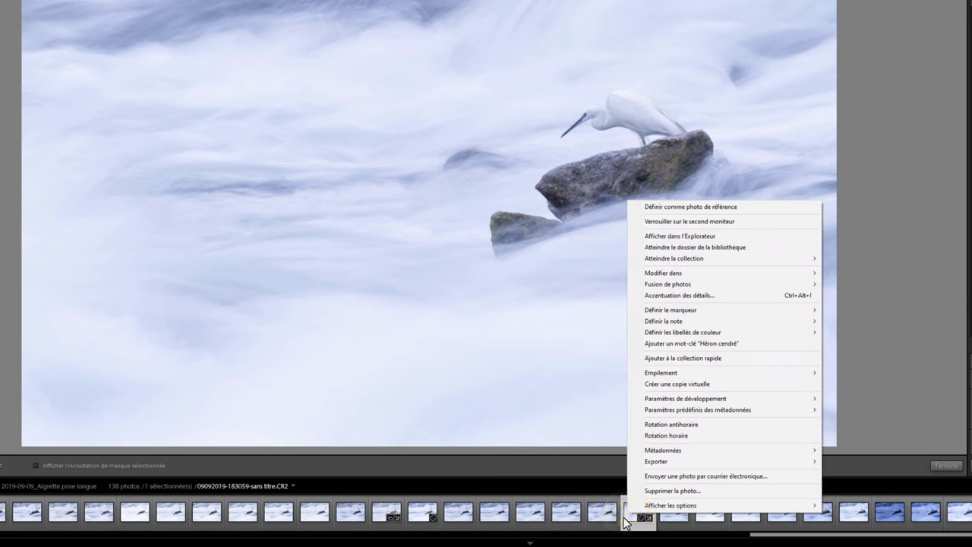
pyautogui.moveTo(686, 399)
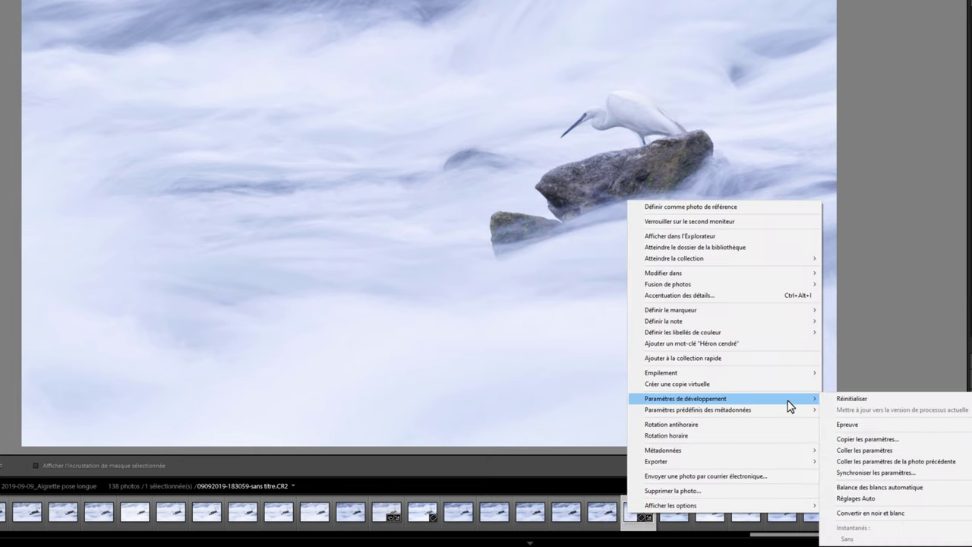
pyautogui.click(886, 447)
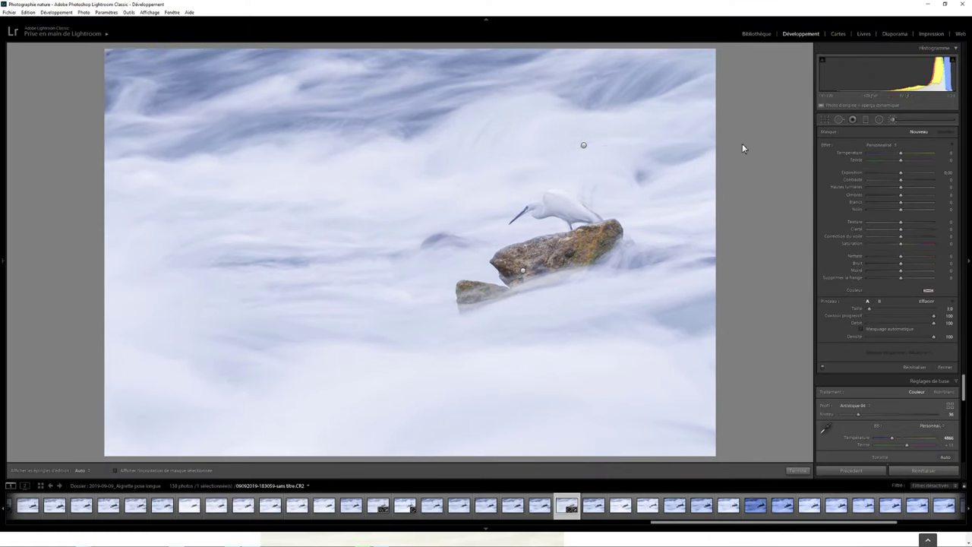
# Step: Select the inherited brush pin, show its overlay, and erase the stray strokes above the egret
pyautogui.click(584, 146)
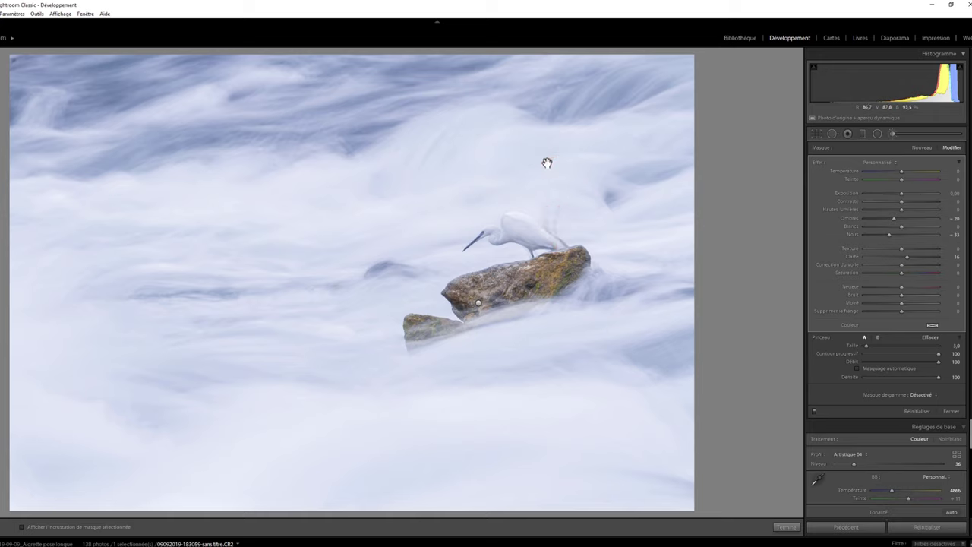
pyautogui.press('o')
pyautogui.press('alt')
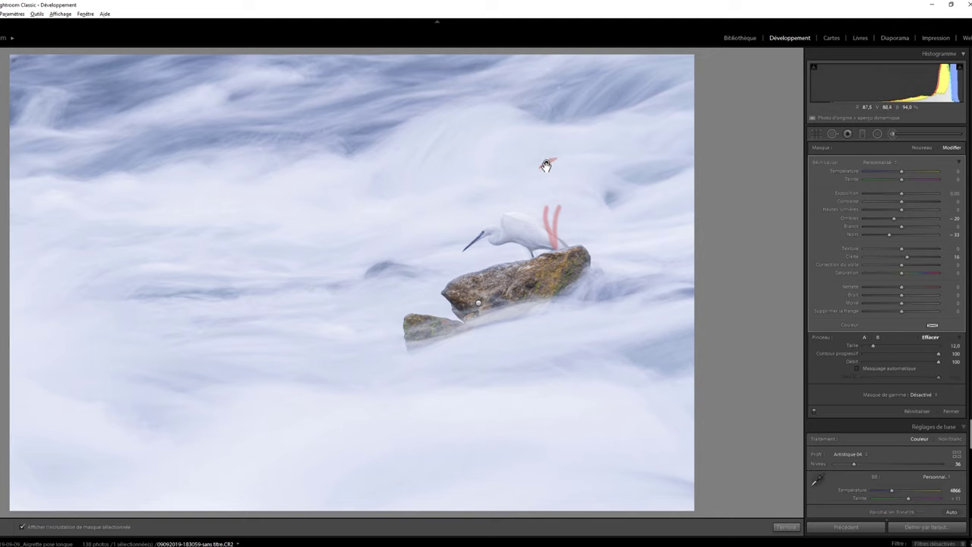
pyautogui.scroll(-3, 559, 159)
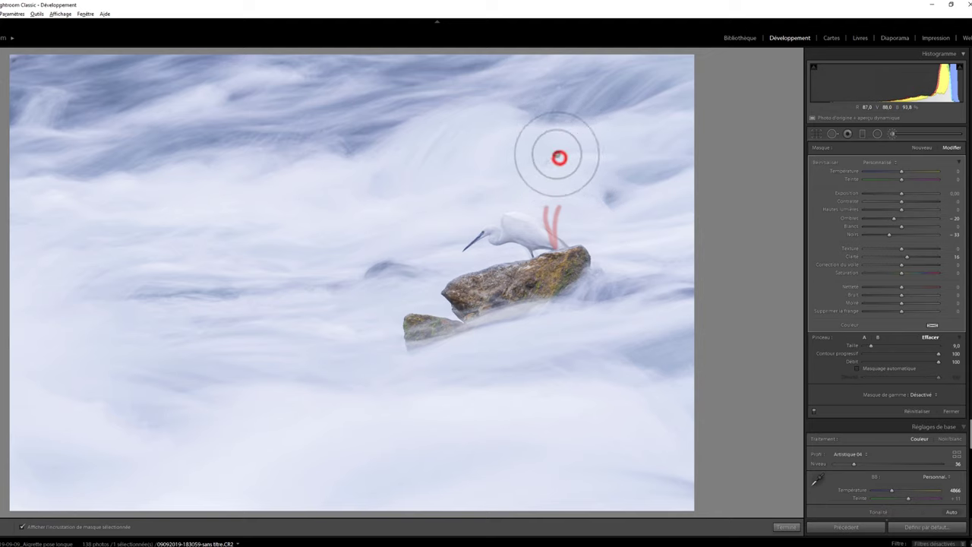
pyautogui.moveTo(557, 157); pyautogui.dragTo(564, 223)
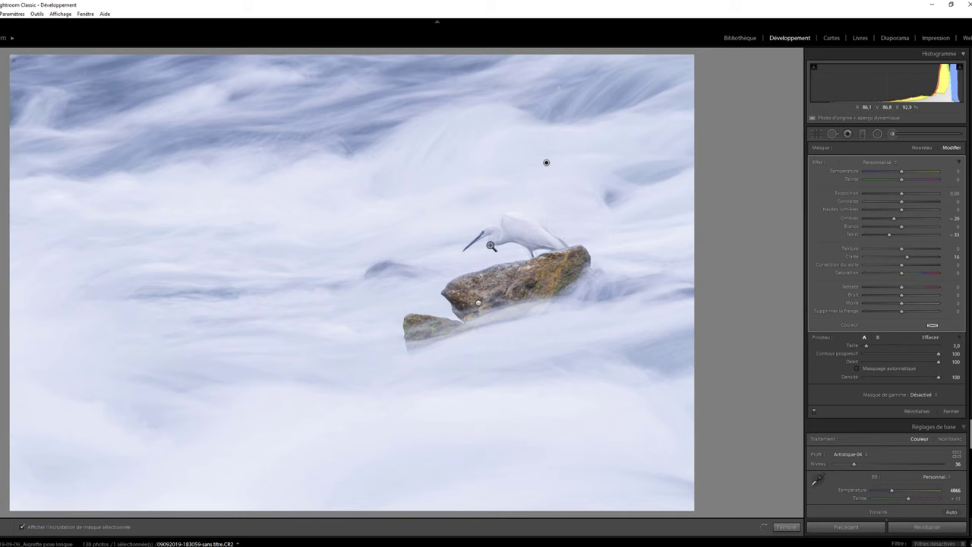
# Step: Paint the mask over the egret's beak and legs, and ease Blacks from -33 to -28
pyautogui.press('z')
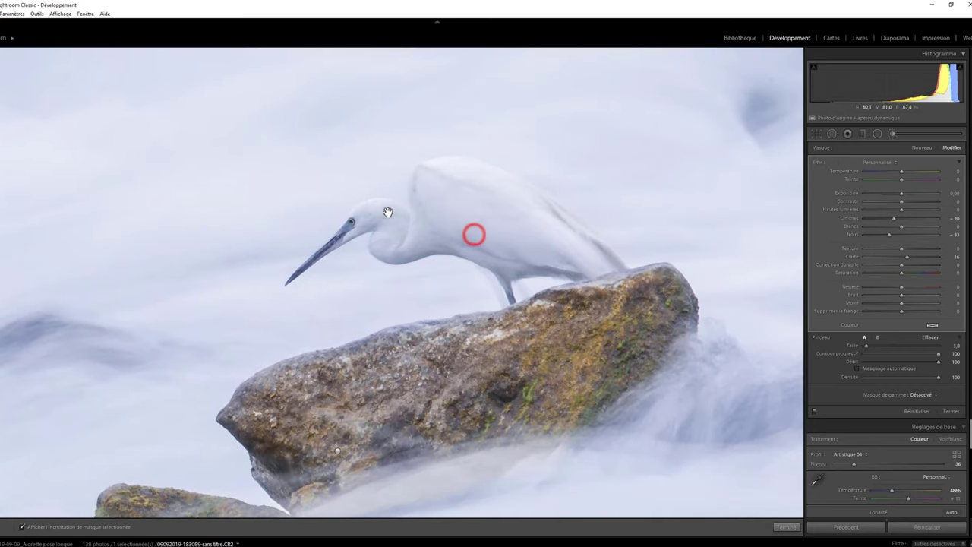
pyautogui.moveTo(287, 279); pyautogui.dragTo(349, 222)
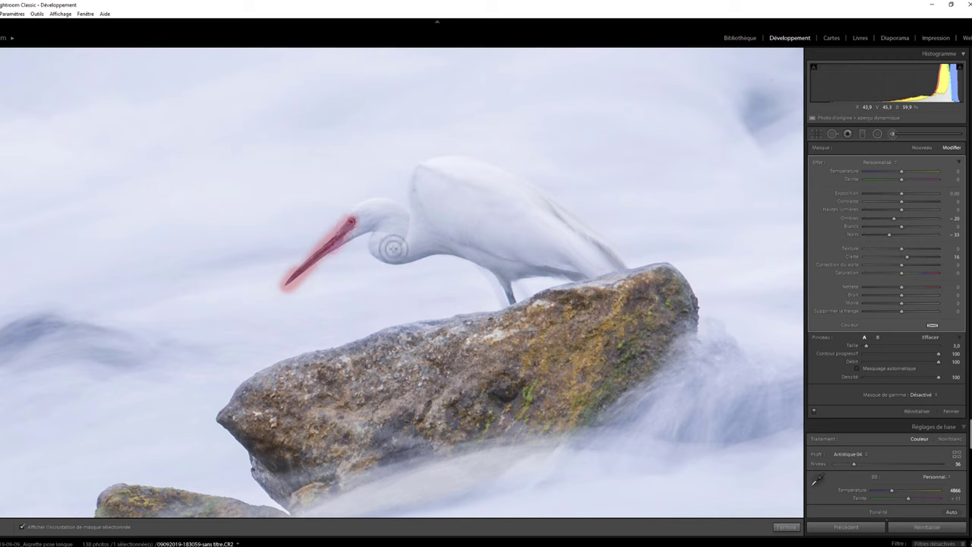
pyautogui.moveTo(509, 295); pyautogui.dragTo(509, 302)
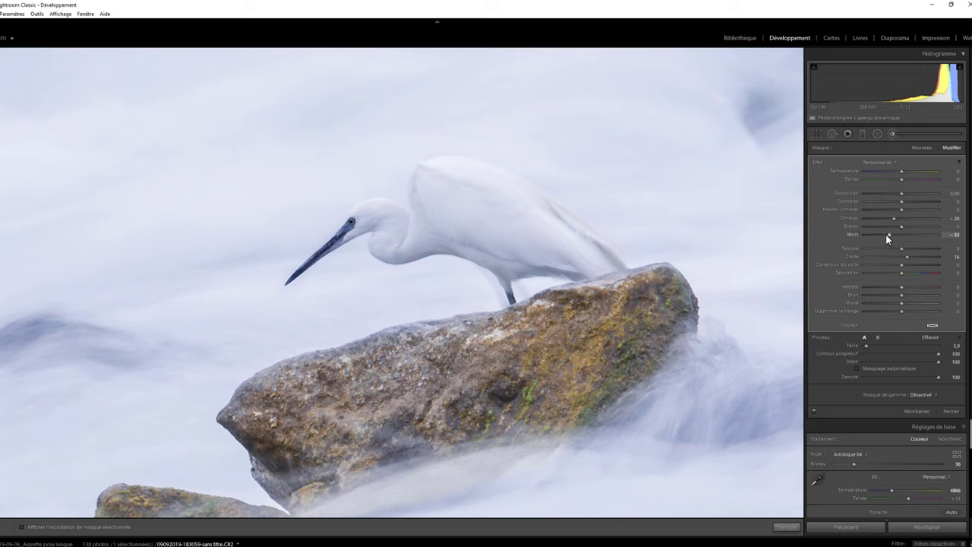
pyautogui.moveTo(886, 235); pyautogui.dragTo(890, 235)
pyautogui.click(512, 319)
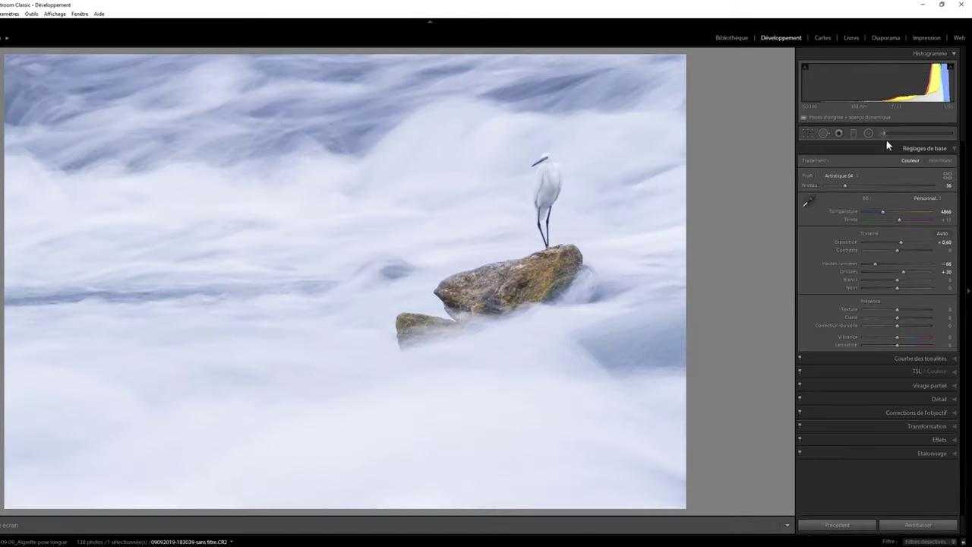
# Step: Cool the rock brush's Temperature slightly, then send the photo to Adobe Photoshop CC 2019
pyautogui.click(883, 133)
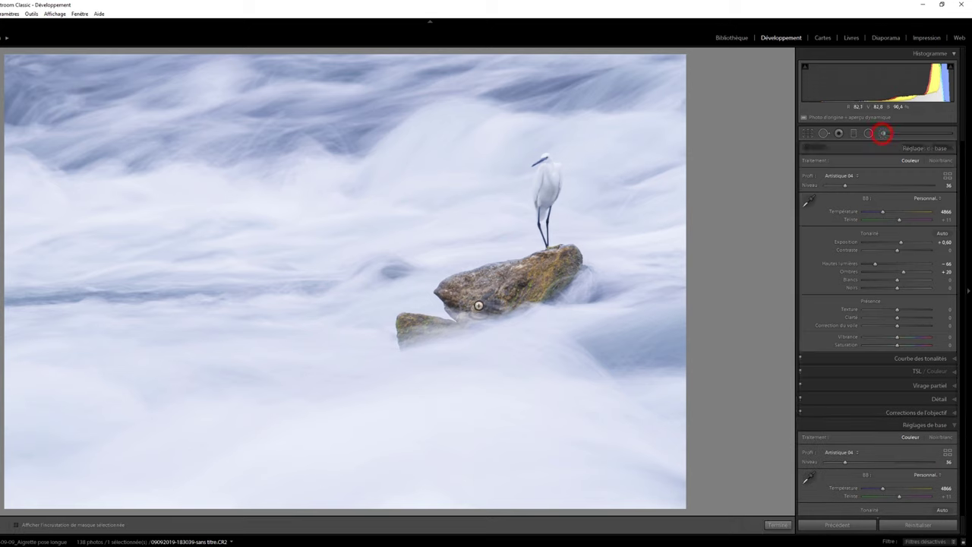
pyautogui.click(471, 305)
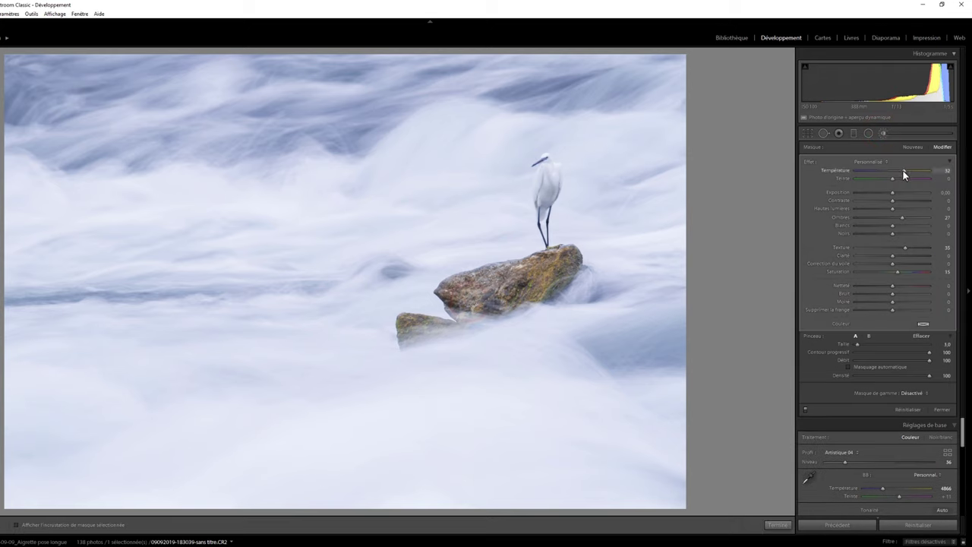
pyautogui.moveTo(902, 169); pyautogui.dragTo(900, 171)
pyautogui.rightClick(332, 234)
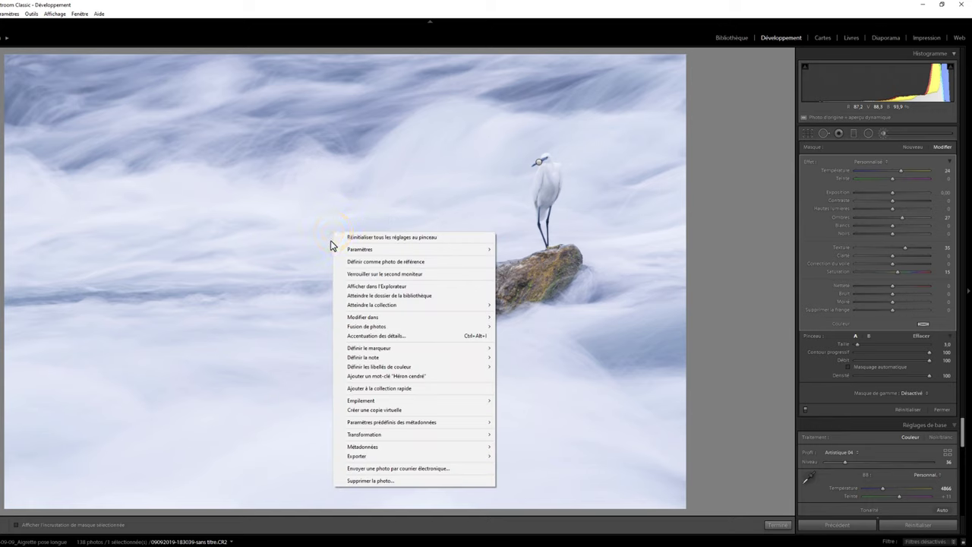
pyautogui.moveTo(362, 317)
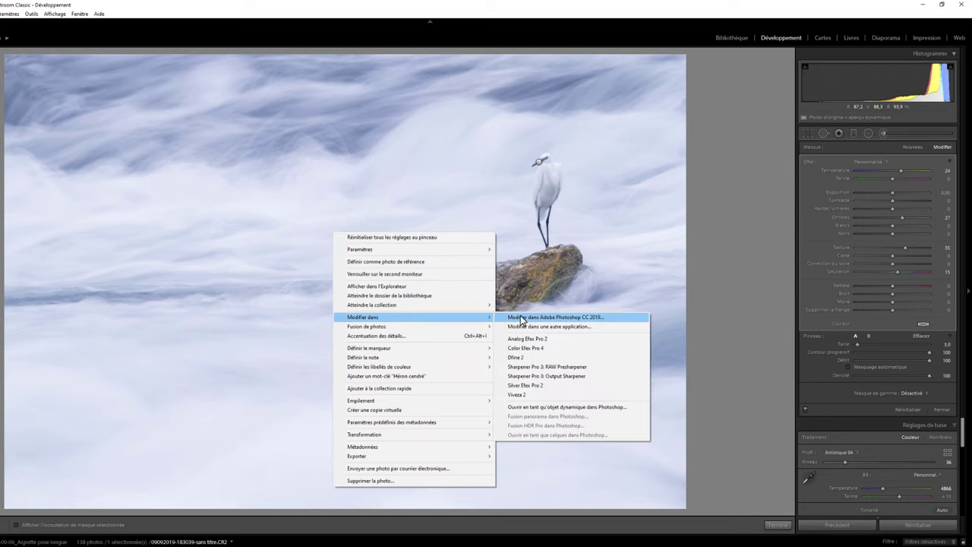
pyautogui.click(521, 319)
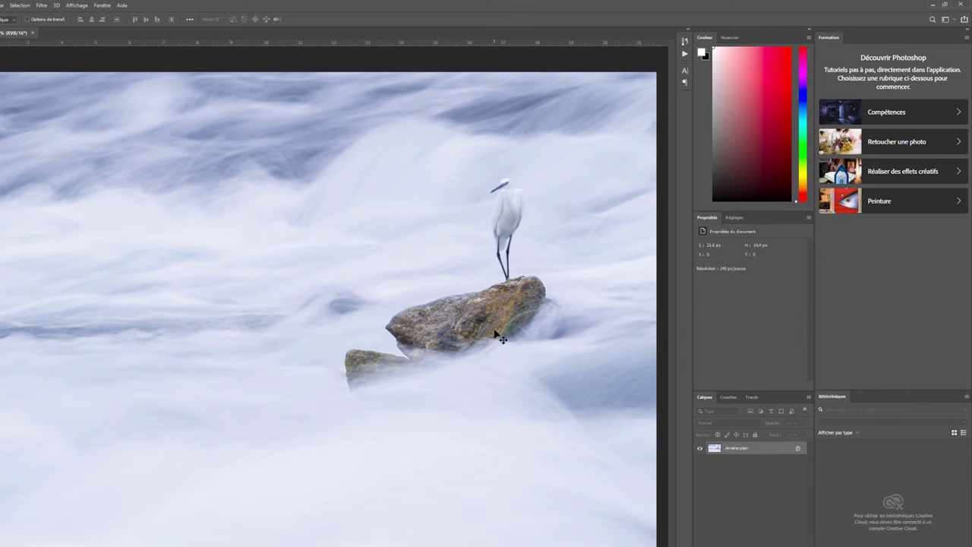
# Step: Zoom in on the mossy rocks and back out, then show the Réglages adjustment-layer types
pyautogui.scroll(1, 478, 298)
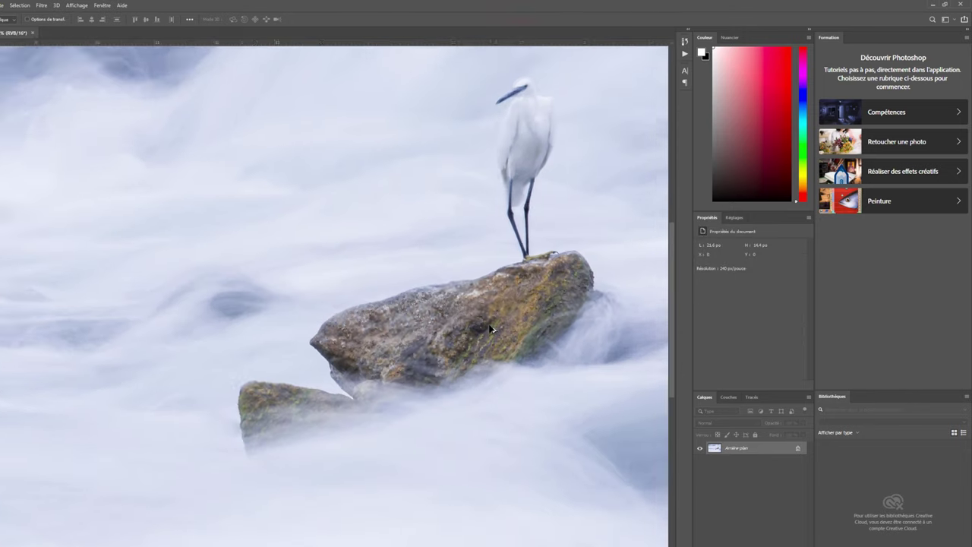
pyautogui.scroll(1, 486, 319)
pyautogui.scroll(1, 491, 331)
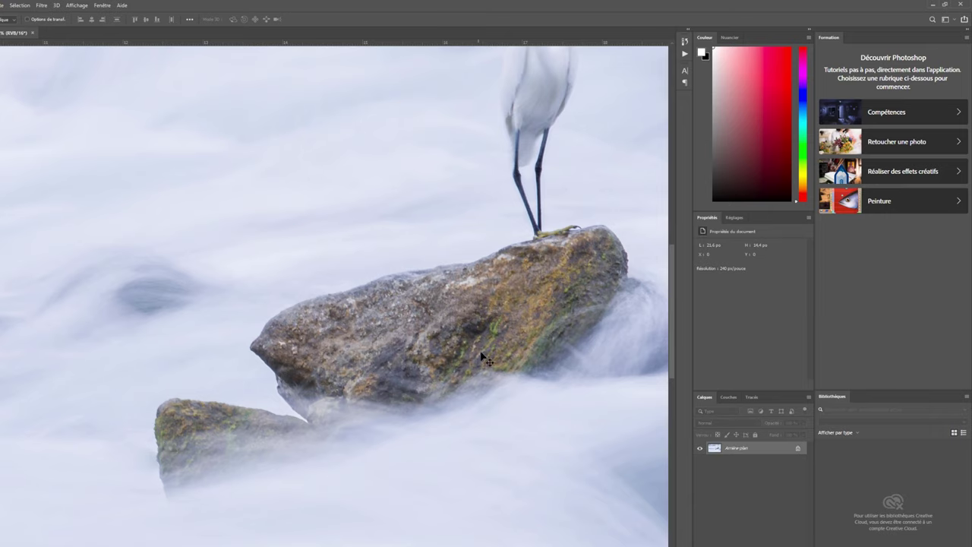
pyautogui.scroll(-1, 540, 343)
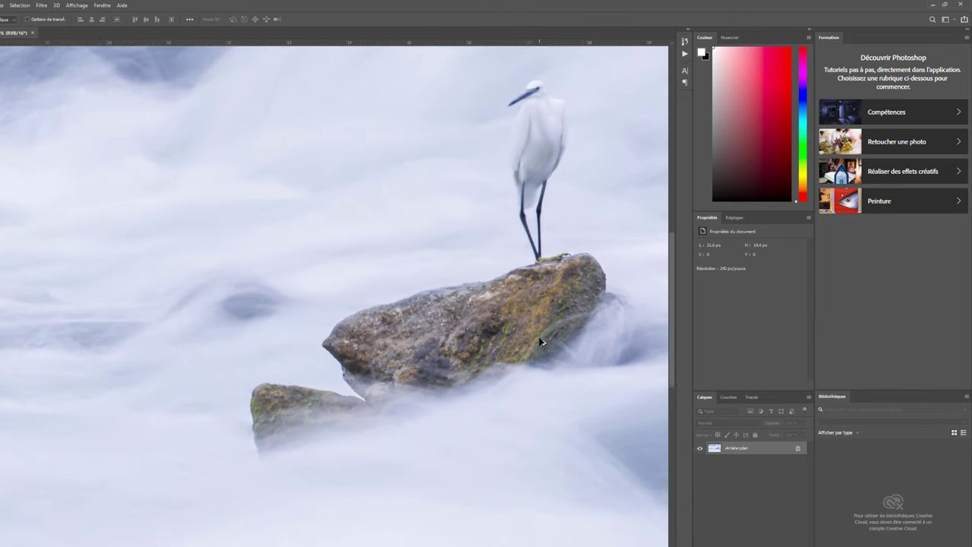
pyautogui.scroll(-1, 537, 345)
pyautogui.scroll(-1, 532, 345)
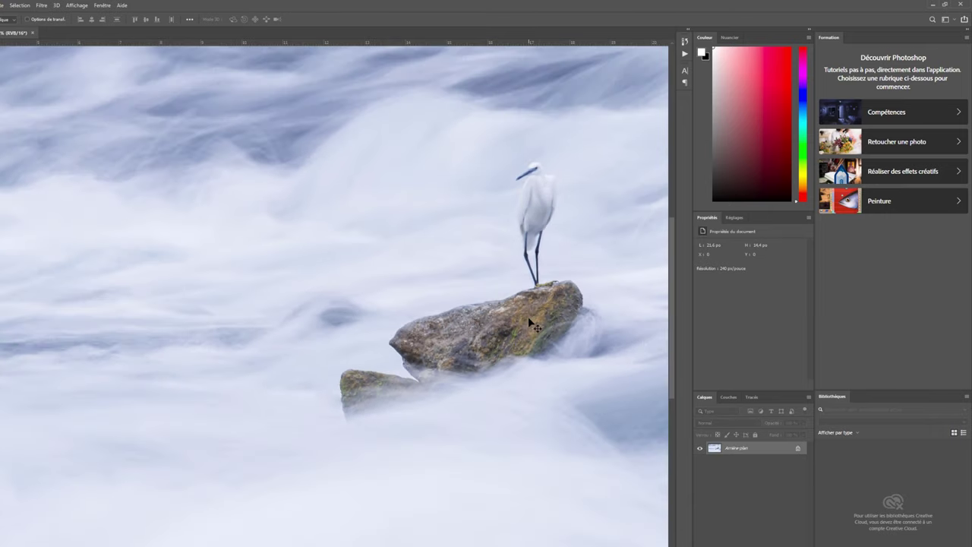
pyautogui.click(736, 218)
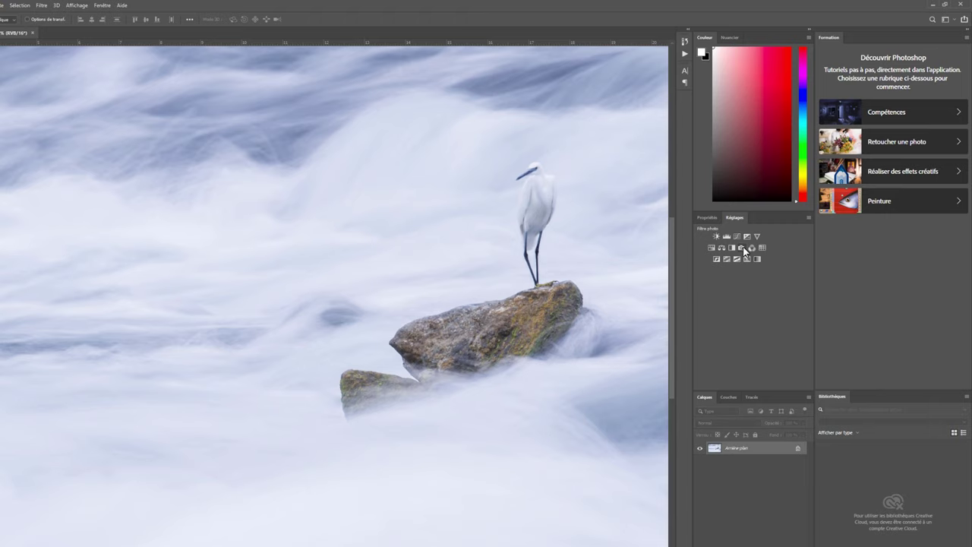
# Step: Add a Photo Filter adjustment layer using the Vert preset set to a dark green colour
pyautogui.click(742, 249)
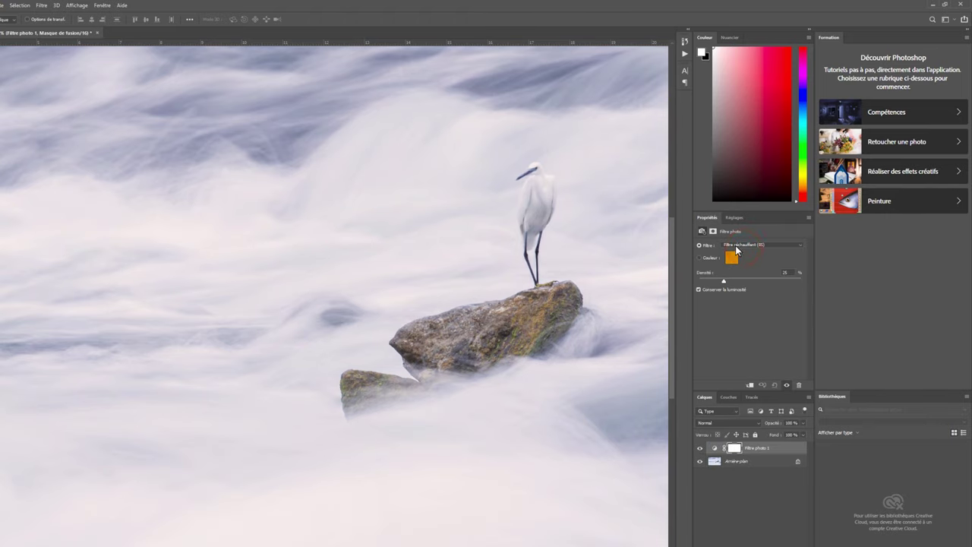
pyautogui.click(734, 248)
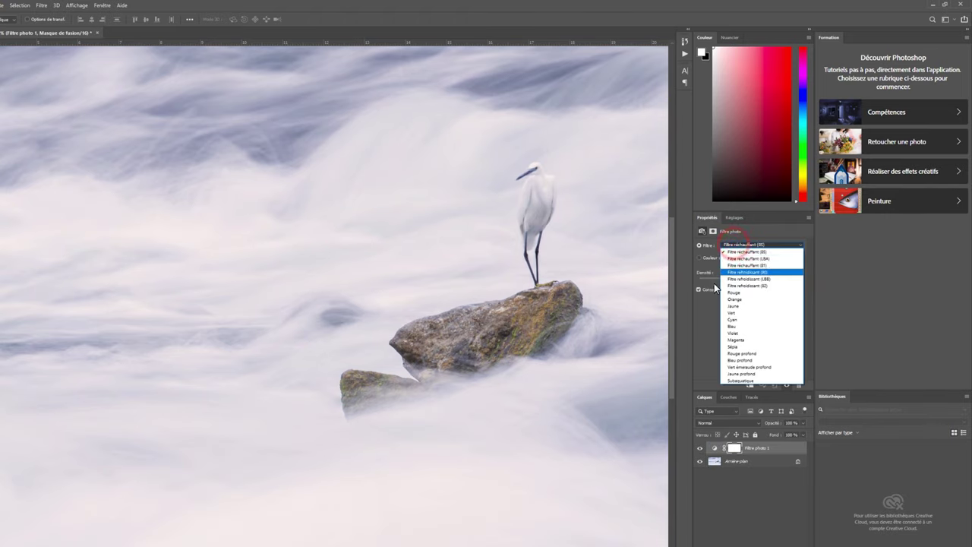
pyautogui.click(727, 306)
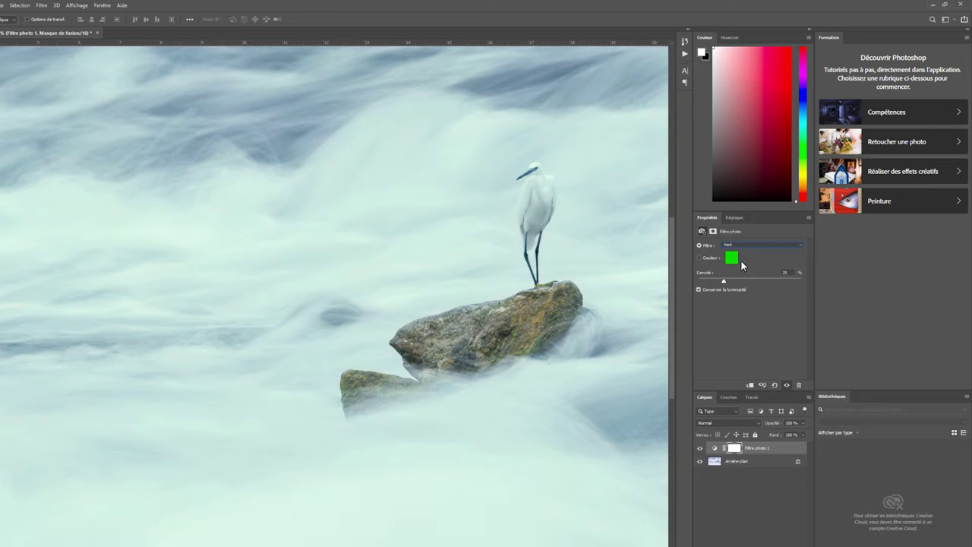
pyautogui.click(736, 259)
pyautogui.moveTo(397, 231); pyautogui.dragTo(387, 235)
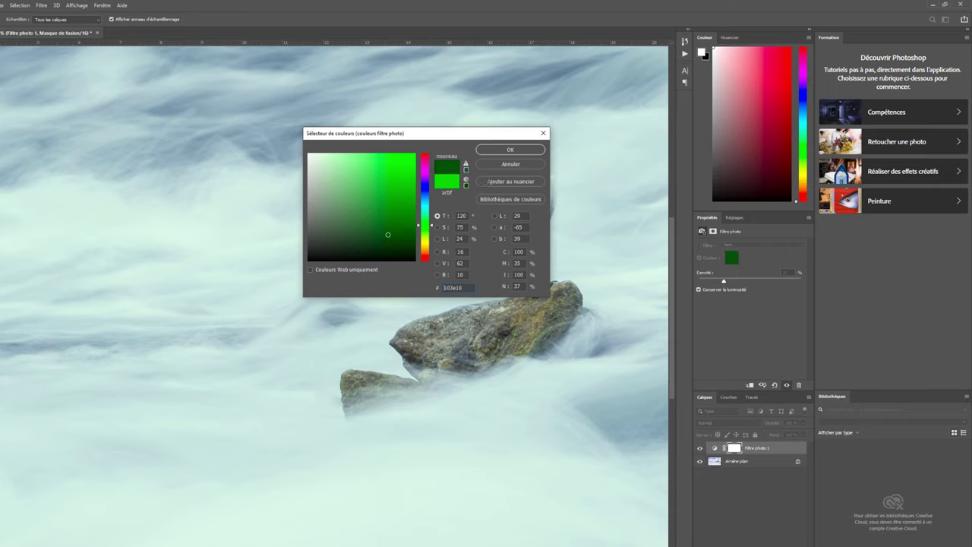
pyautogui.click(520, 149)
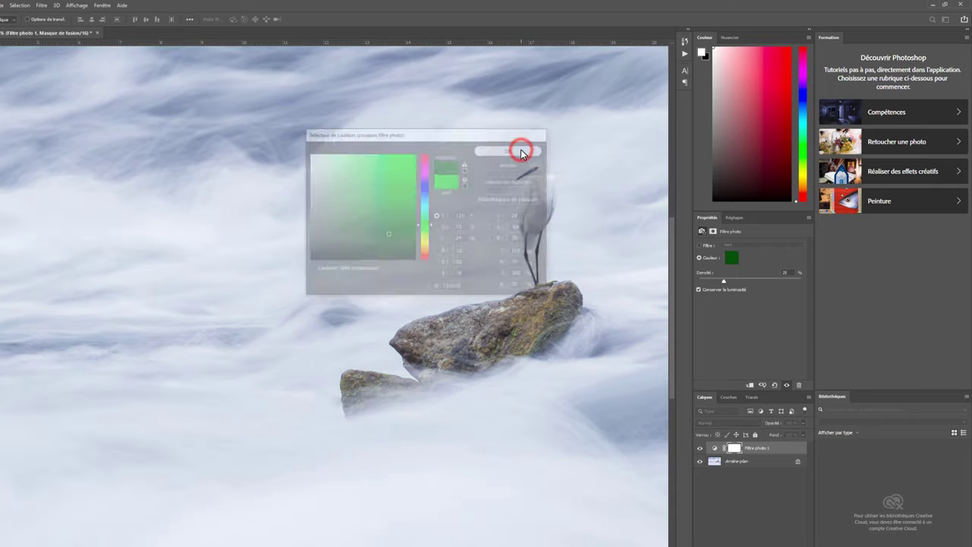
# Step: Toggle the Photo Filter layer's visibility to compare before and after, leaving it shown
pyautogui.click(699, 448)
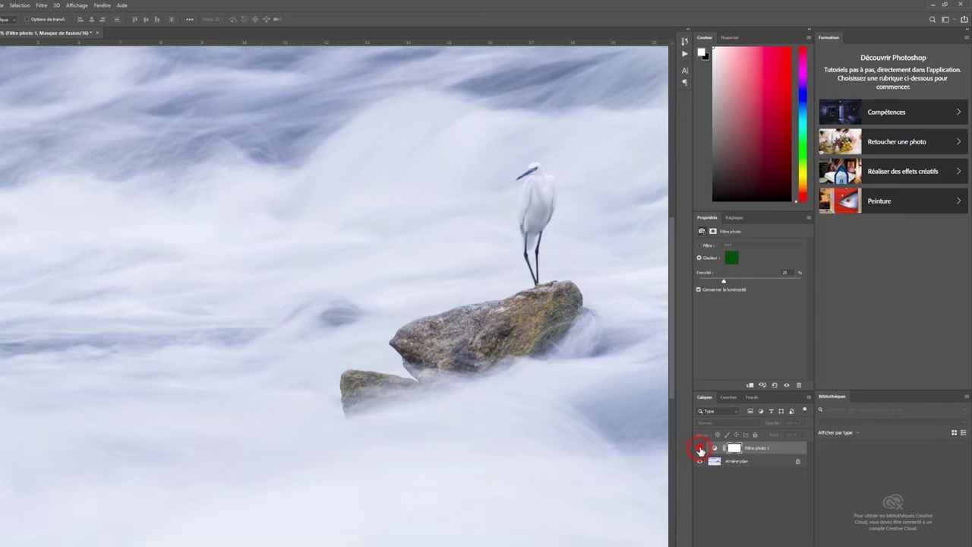
pyautogui.click(700, 449)
pyautogui.click(700, 449)
pyautogui.click(700, 449)
# Step: Raise the filter density to 48%, then fill the Photo Filter mask with black using the Paint Bucket
pyautogui.moveTo(724, 280); pyautogui.dragTo(748, 284)
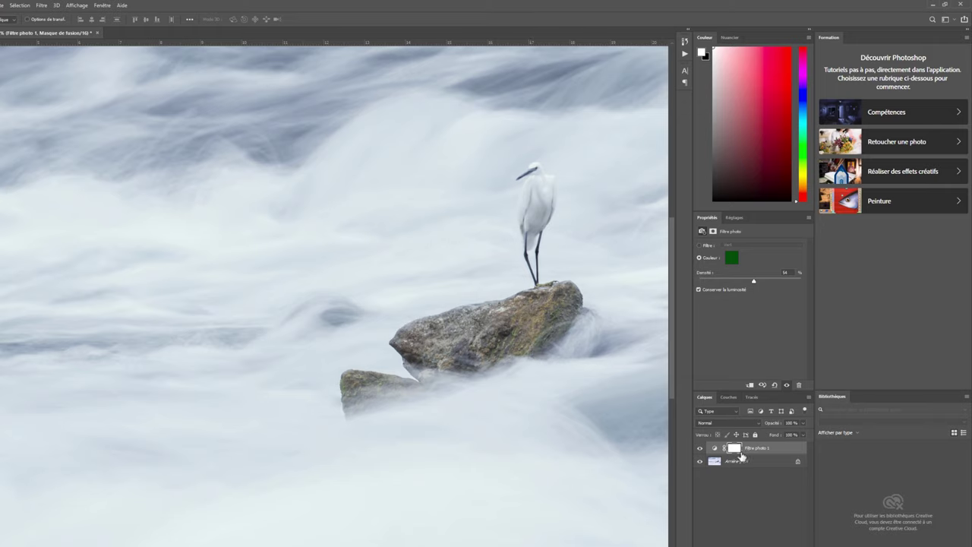
pyautogui.click(734, 449)
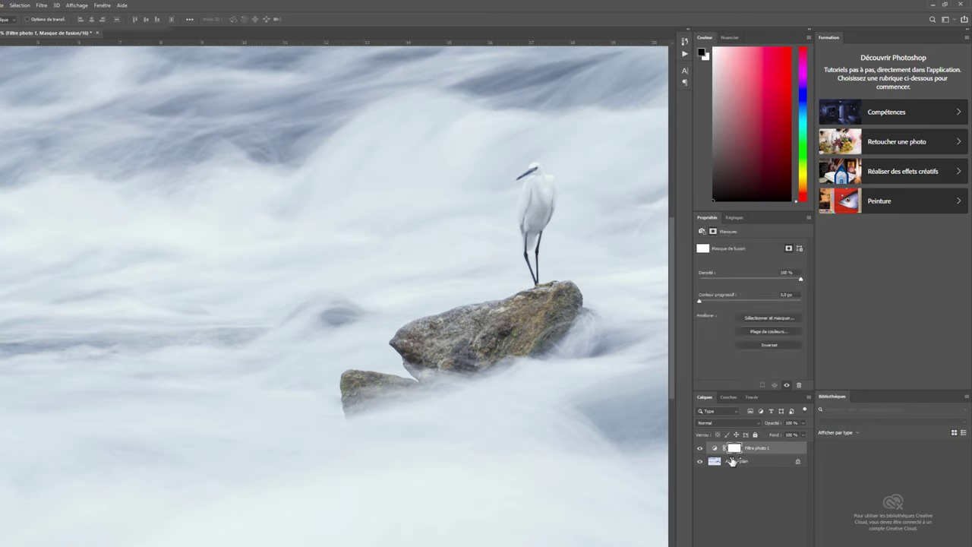
pyautogui.press('g')
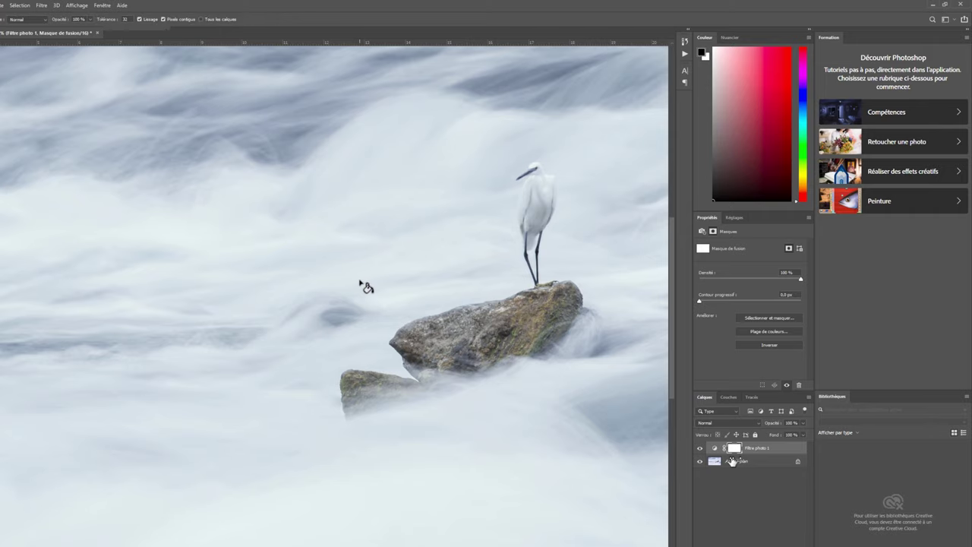
pyautogui.click(360, 281)
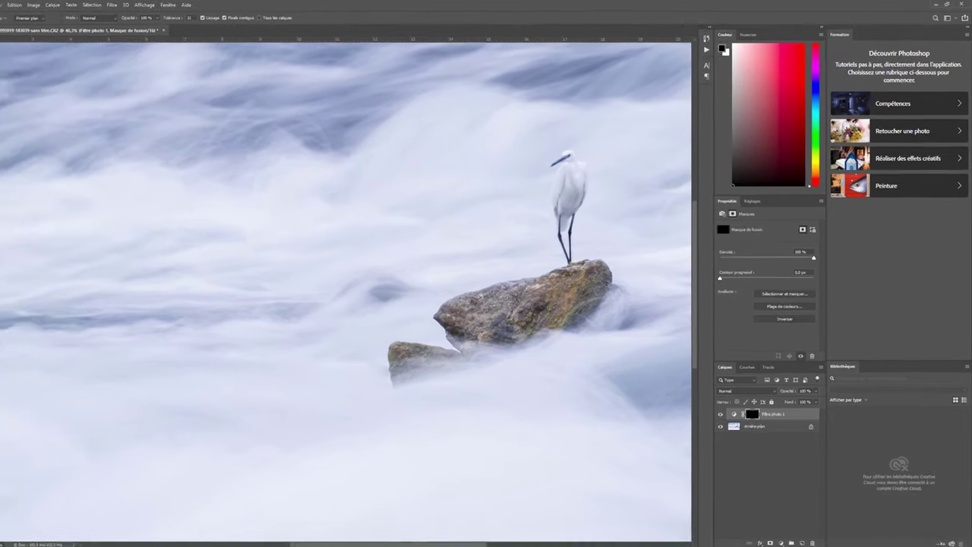
# Step: Set up a white Brush at 46% opacity with the view zoomed in on the rocks
pyautogui.click(7, 118)
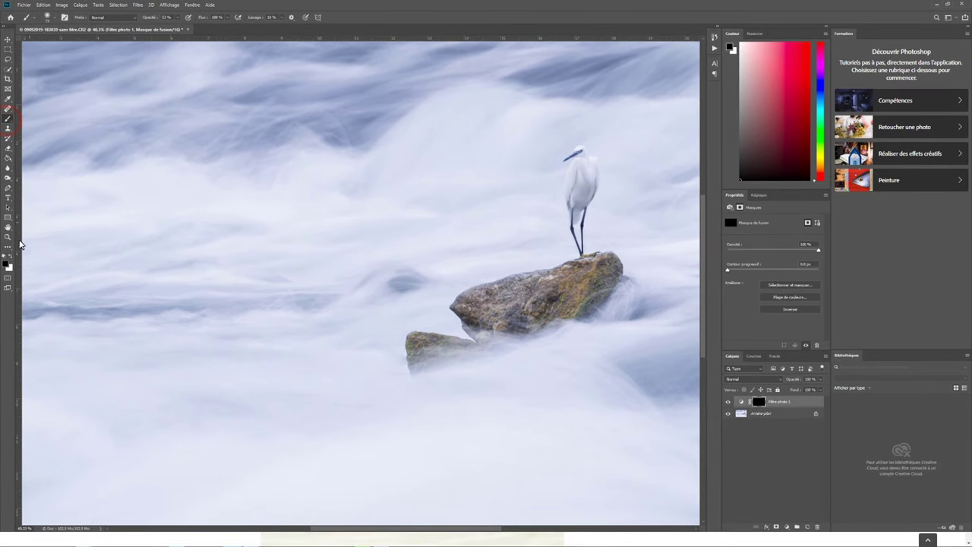
pyautogui.click(13, 258)
pyautogui.scroll(1, 599, 298)
pyautogui.scroll(1, 599, 298)
pyautogui.scroll(1, 635, 329)
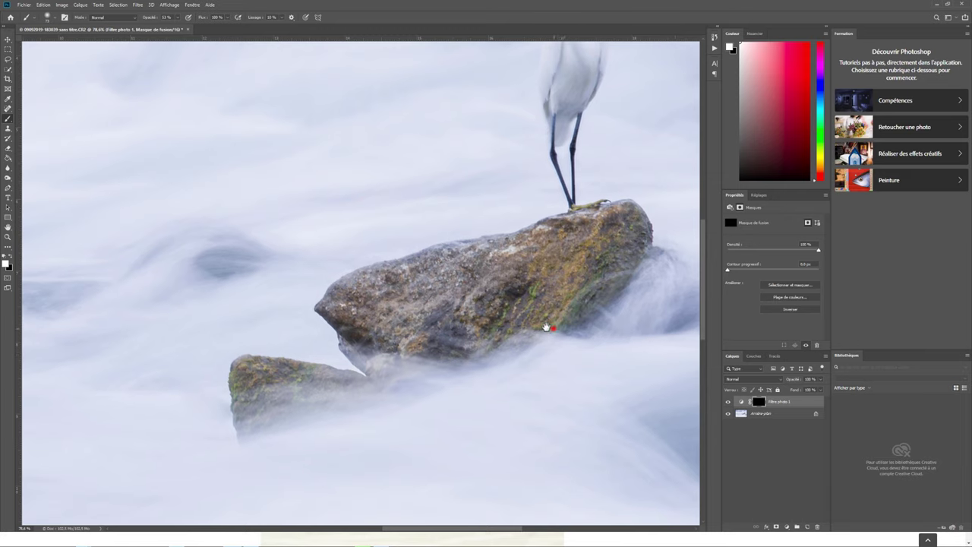
pyautogui.moveTo(553, 328)
pyautogui.mouseDown()
pyautogui.moveTo(521, 313)
pyautogui.moveTo(510, 292)
pyautogui.mouseUp()
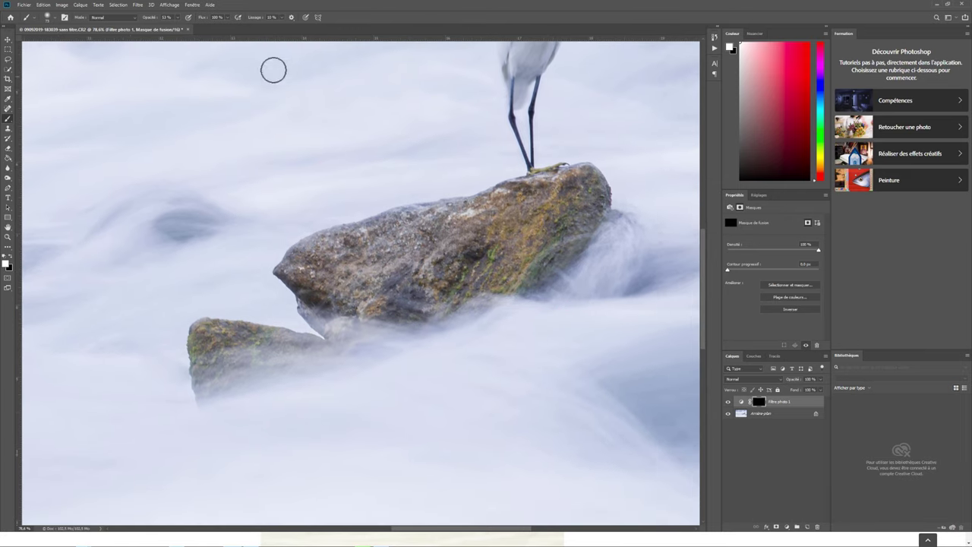
pyautogui.click(177, 19)
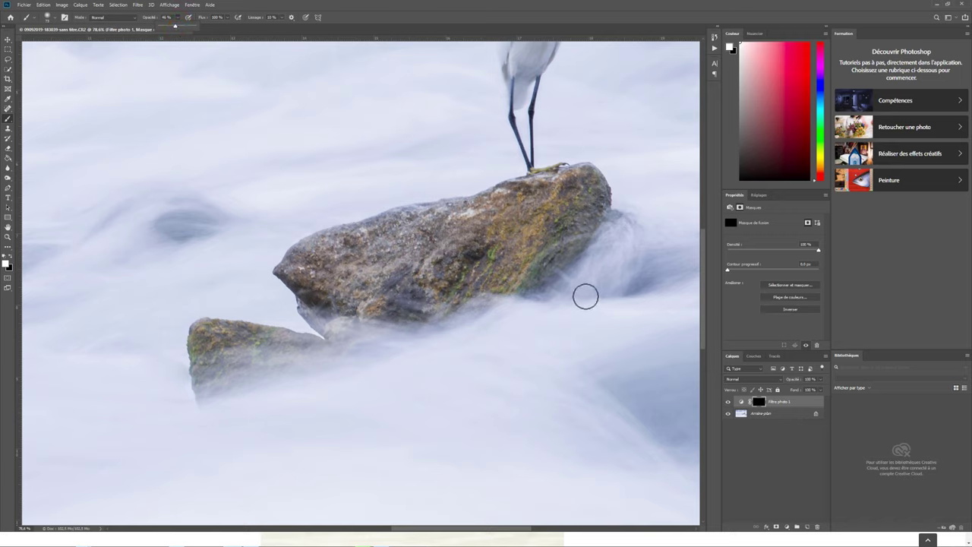
pyautogui.moveTo(536, 265); pyautogui.dragTo(530, 272)
# Step: Paint white into the mask over the moss on the big and small rocks
pyautogui.moveTo(490, 251); pyautogui.dragTo(490, 275)
pyautogui.moveTo(180, 347)
pyautogui.mouseDown()
pyautogui.moveTo(210, 365)
pyautogui.moveTo(262, 342)
pyautogui.mouseUp()
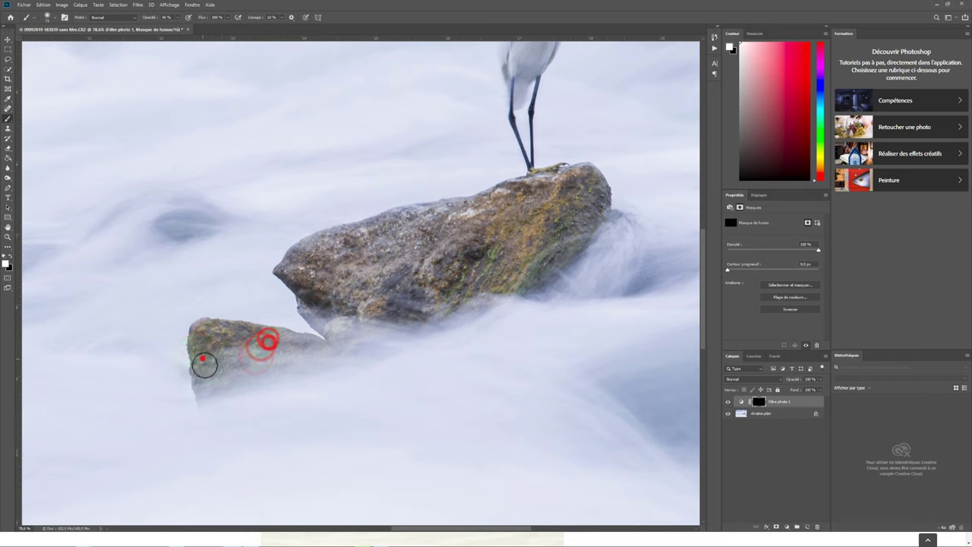
pyautogui.moveTo(202, 356); pyautogui.dragTo(191, 354)
pyautogui.moveTo(462, 268)
pyautogui.mouseDown()
pyautogui.moveTo(443, 311)
pyautogui.moveTo(463, 282)
pyautogui.moveTo(489, 286)
pyautogui.moveTo(488, 262)
pyautogui.mouseUp()
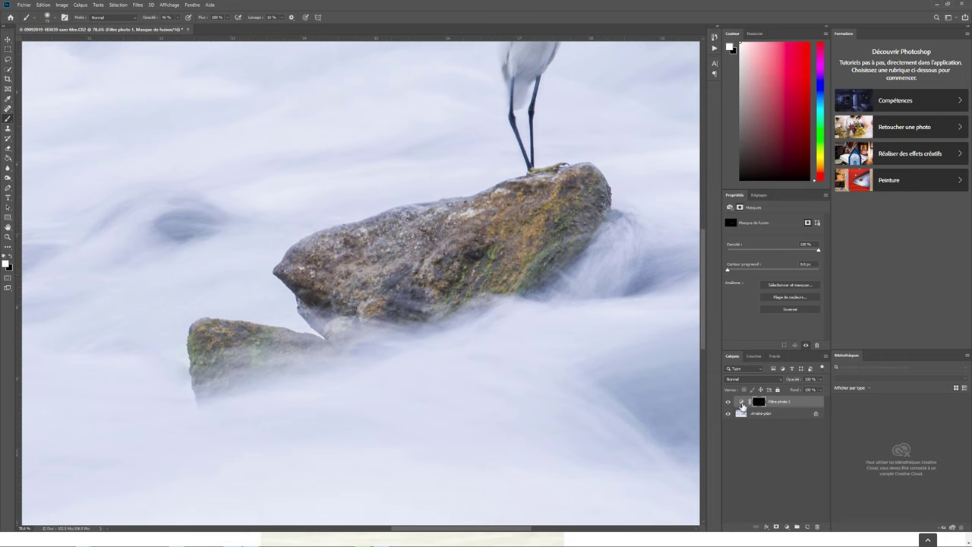
# Step: Change the Photo Filter colour to a brighter green and lower its density slightly
pyautogui.click(741, 404)
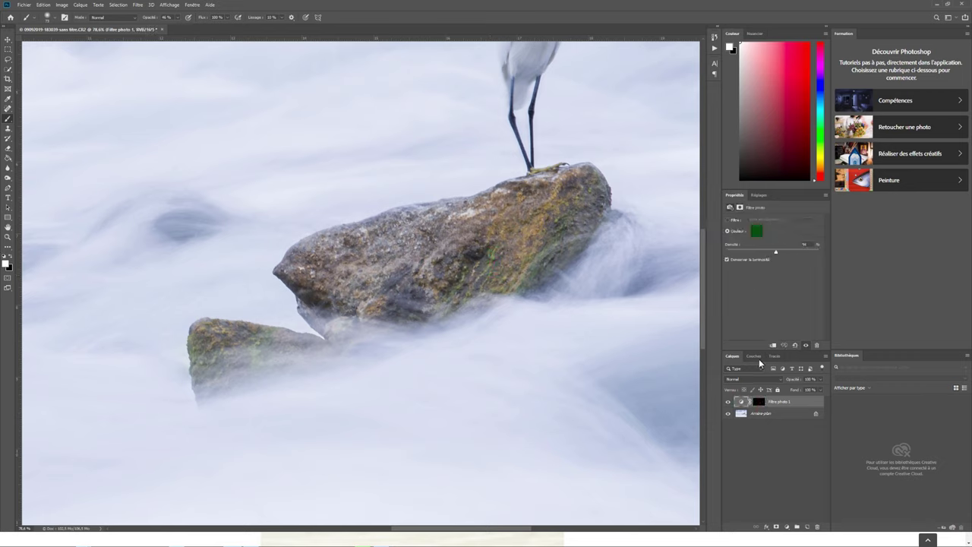
pyautogui.click(756, 231)
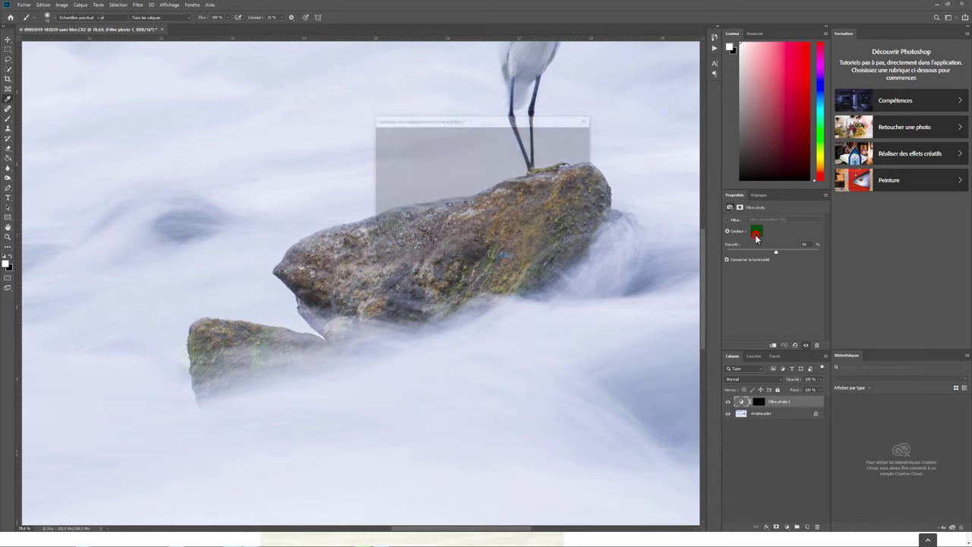
pyautogui.moveTo(467, 186); pyautogui.dragTo(468, 181)
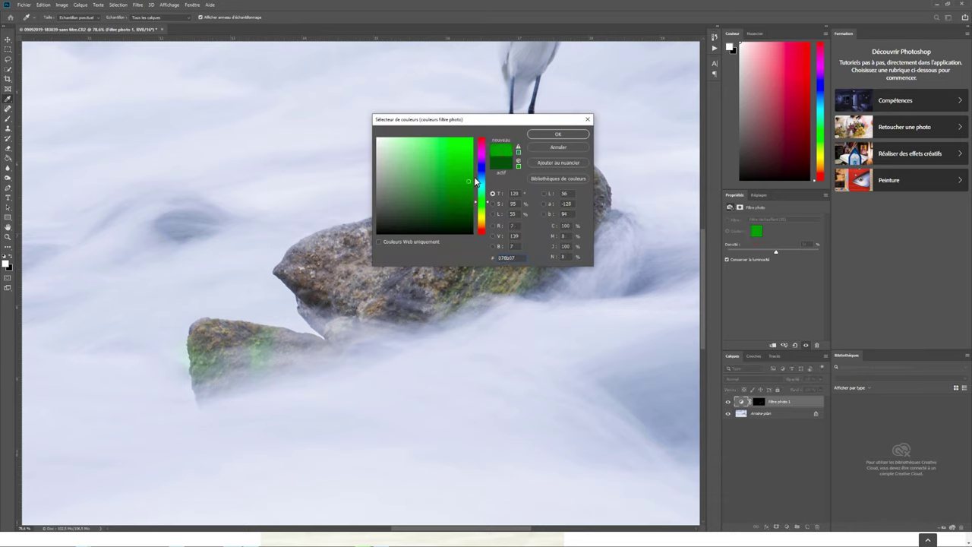
pyautogui.moveTo(468, 185); pyautogui.dragTo(468, 190)
pyautogui.moveTo(467, 190); pyautogui.dragTo(468, 189)
pyautogui.click(550, 136)
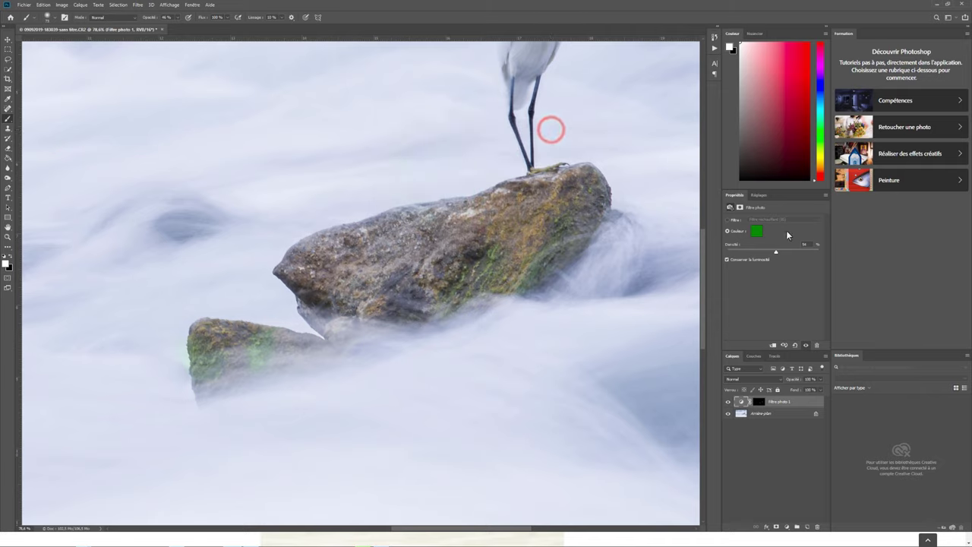
pyautogui.moveTo(772, 254); pyautogui.dragTo(766, 254)
# Step: Toggle the filter on and off to compare, nudging its density in between
pyautogui.click(727, 406)
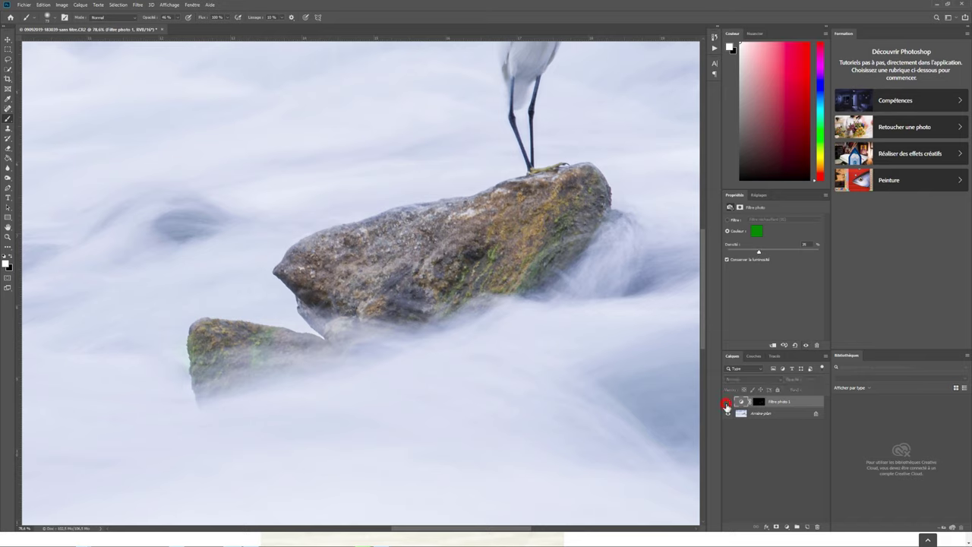
pyautogui.click(727, 405)
pyautogui.click(727, 406)
pyautogui.click(727, 406)
pyautogui.moveTo(758, 252); pyautogui.dragTo(765, 257)
pyautogui.click(727, 401)
pyautogui.click(727, 401)
# Step: Paint black on the mask to remove green spill along the small rock's left edge
pyautogui.scroll(2, 119, 352)
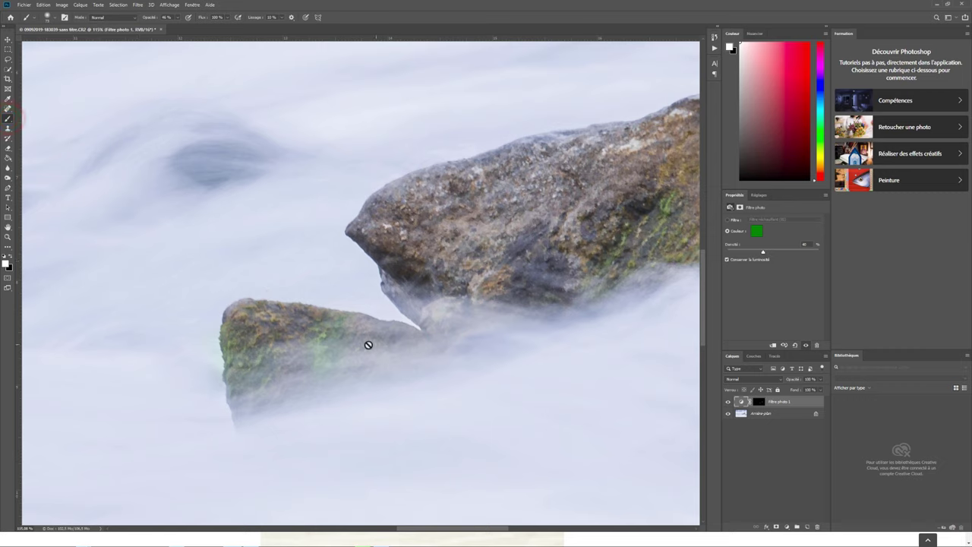
pyautogui.click(760, 402)
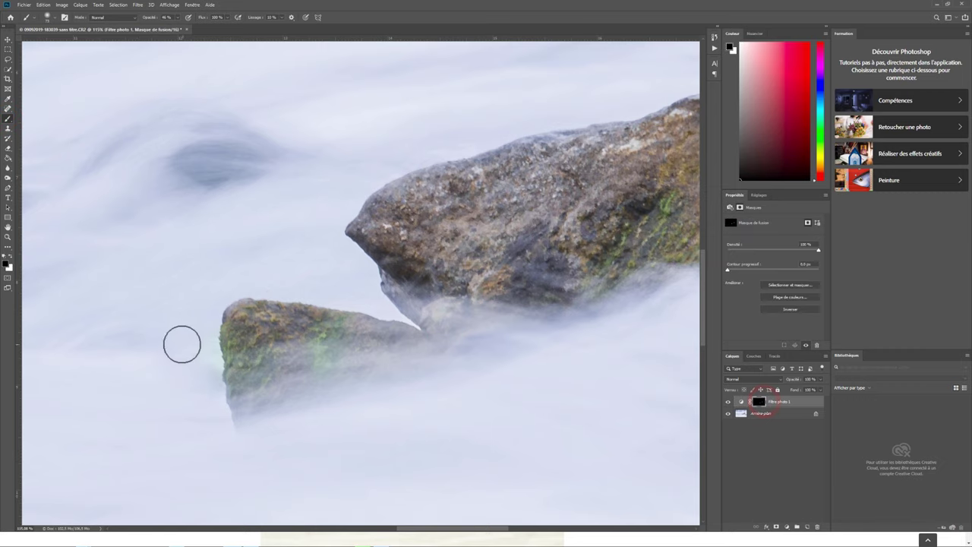
pyautogui.click(204, 365)
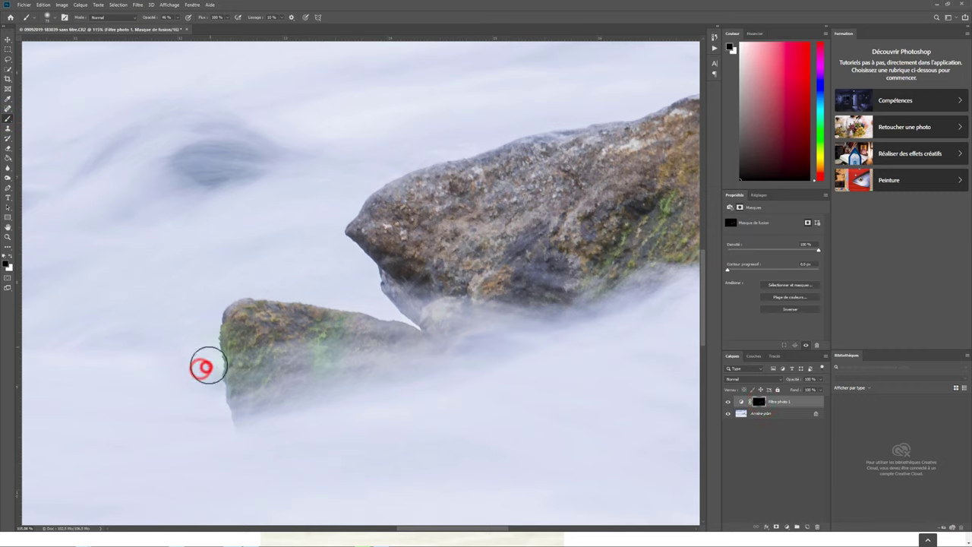
pyautogui.click(208, 363)
pyautogui.click(206, 351)
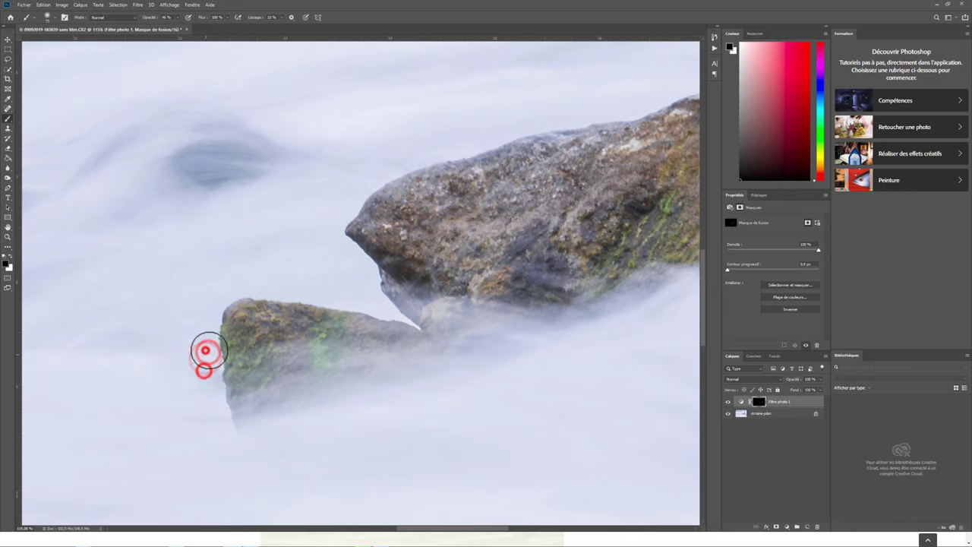
pyautogui.click(200, 345)
# Step: Switch to white and paint the green onto more of the big rock's moss
pyautogui.keyDown('alt'); pyautogui.scroll(-5, 282, 284); pyautogui.keyUp('alt')
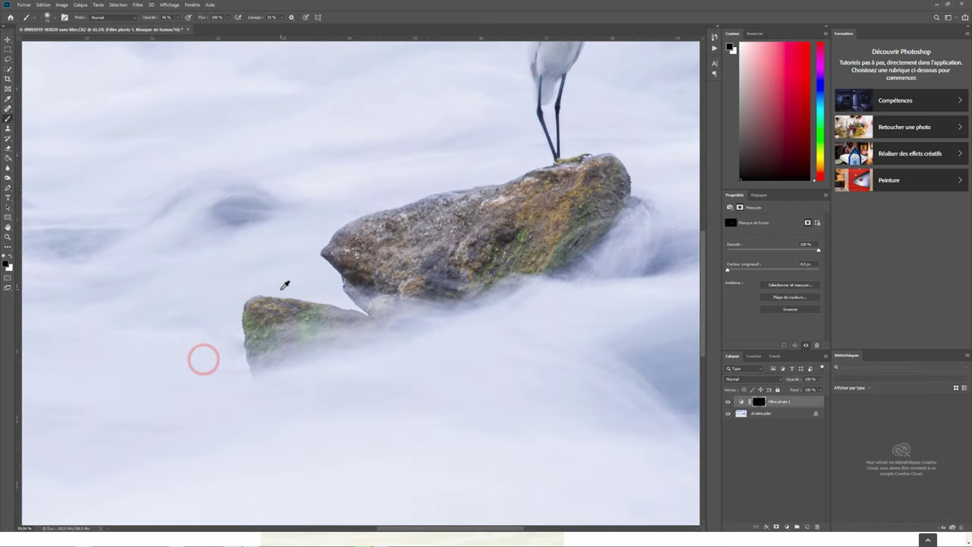
pyautogui.keyDown('alt'); pyautogui.scroll(1, 340, 290); pyautogui.keyUp('alt')
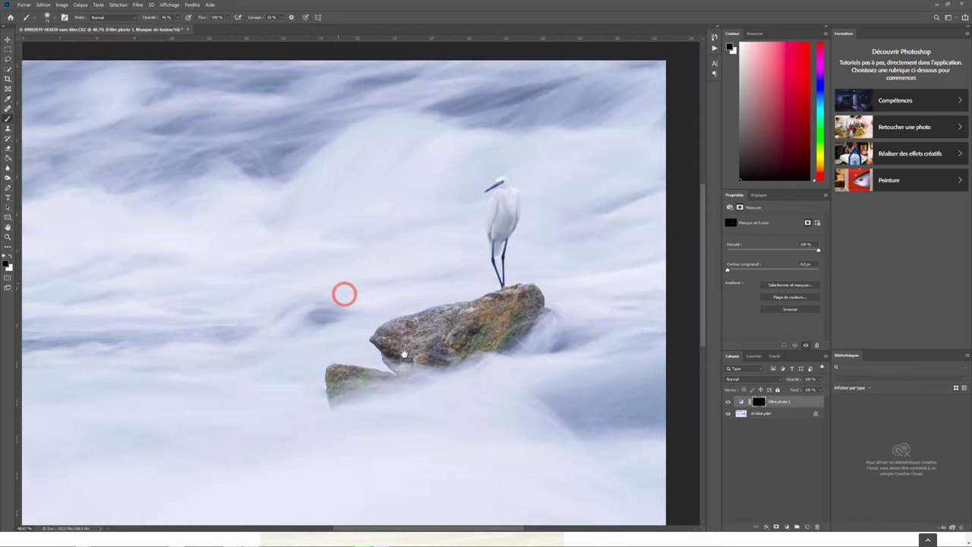
pyautogui.keyDown('alt'); pyautogui.scroll(1, 410, 348); pyautogui.keyUp('alt')
pyautogui.moveTo(472, 349); pyautogui.dragTo(458, 363)
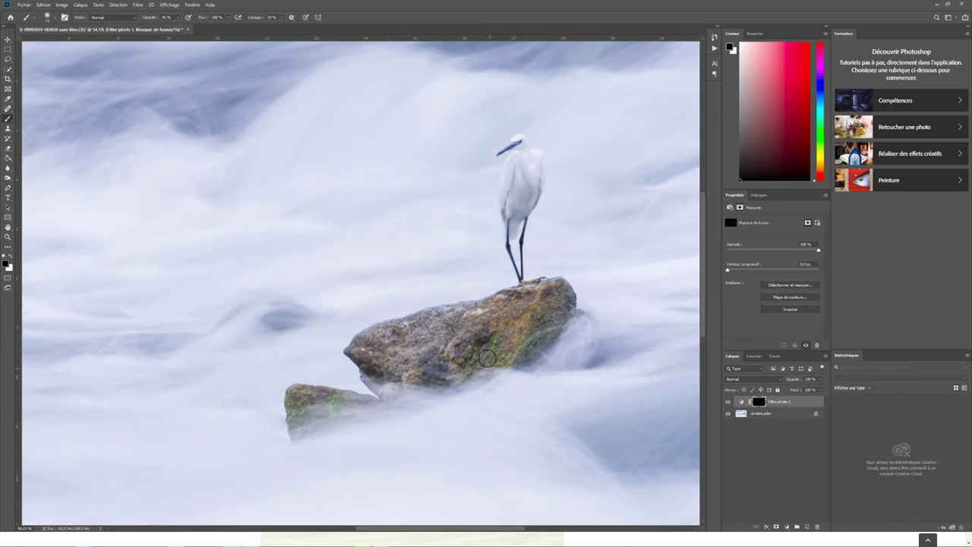
pyautogui.keyDown('alt'); pyautogui.scroll(1, 492, 344); pyautogui.keyUp('alt')
pyautogui.moveTo(519, 347); pyautogui.dragTo(474, 352)
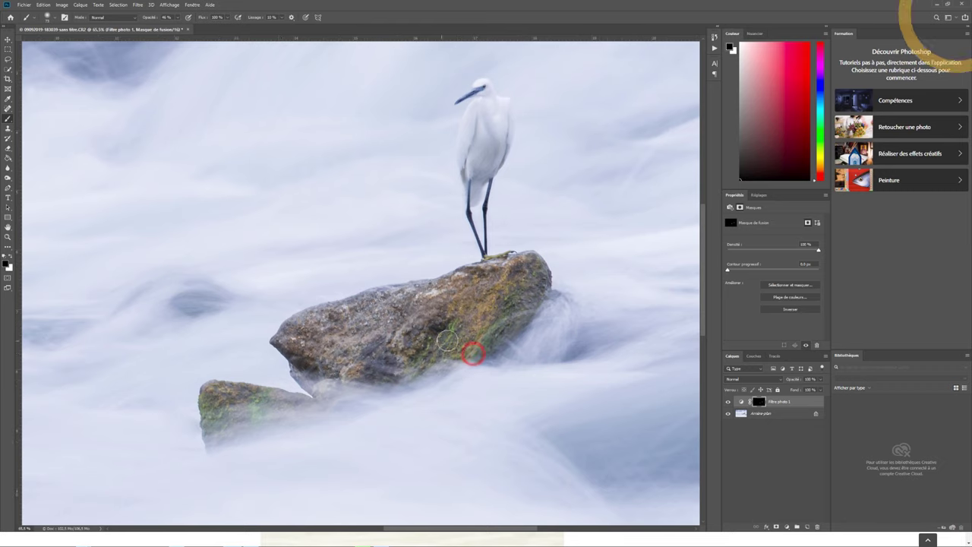
pyautogui.press('x')
pyautogui.click(450, 325)
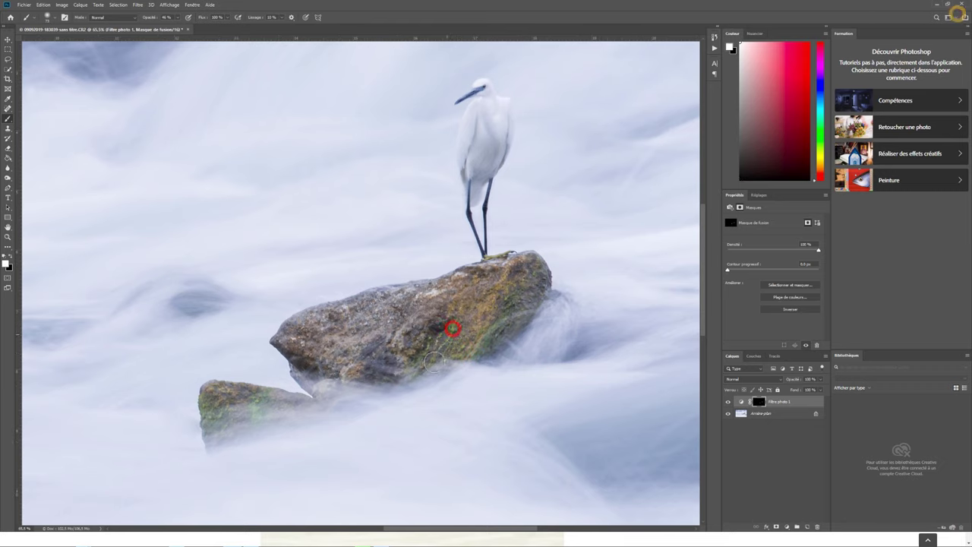
pyautogui.click(428, 355)
pyautogui.click(490, 334)
pyautogui.click(537, 273)
# Step: Toggle the filter layer to compare before and after, then zoom back out
pyautogui.click(729, 403)
pyautogui.click(730, 403)
pyautogui.click(730, 403)
pyautogui.click(730, 403)
pyautogui.scroll(-3, 495, 403)
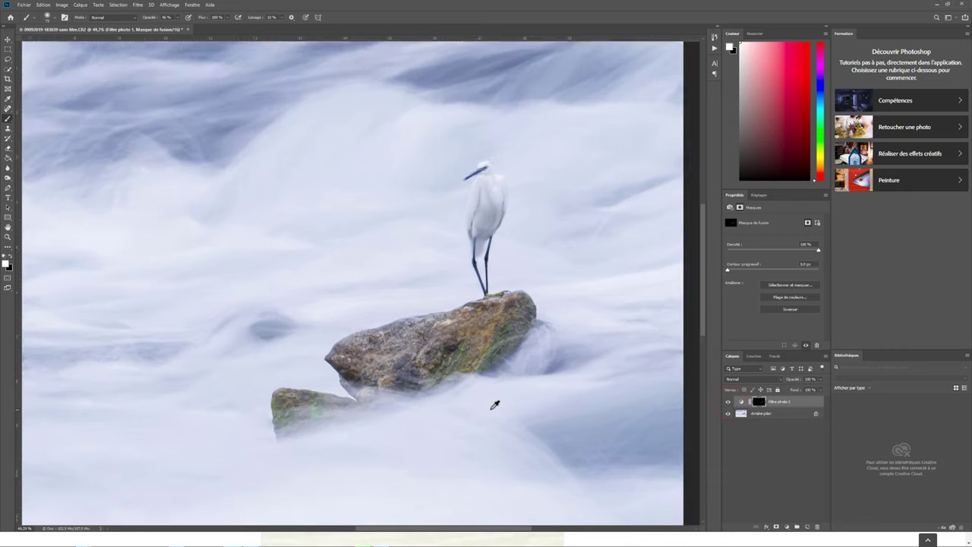
pyautogui.scroll(-1, 509, 400)
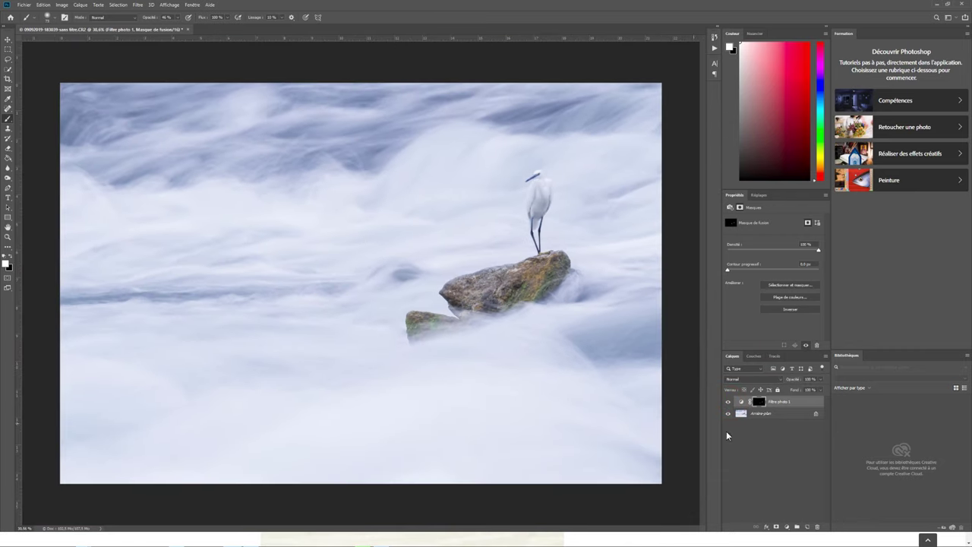
pyautogui.click(728, 404)
pyautogui.click(820, 381)
pyautogui.click(732, 444)
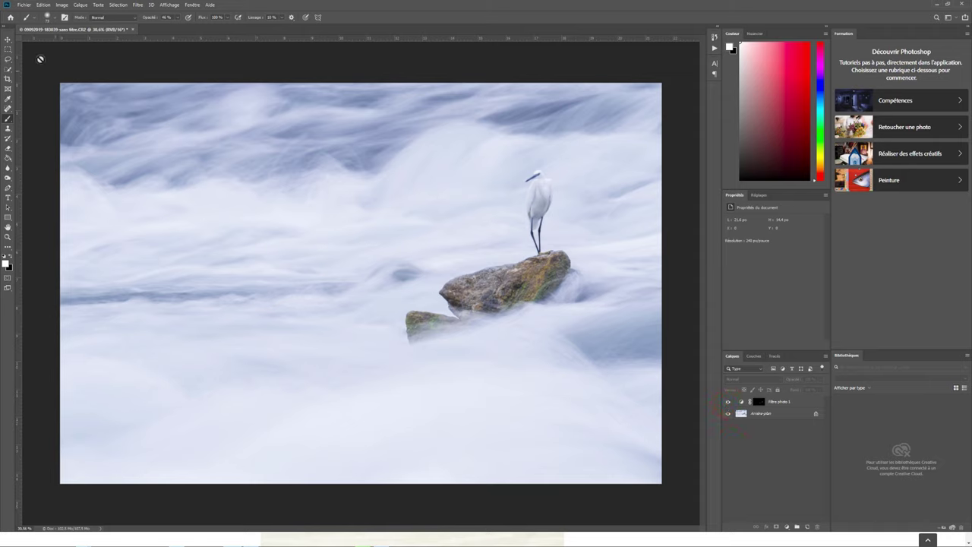
pyautogui.click(6, 40)
pyautogui.hotkey('ctrl', 's')
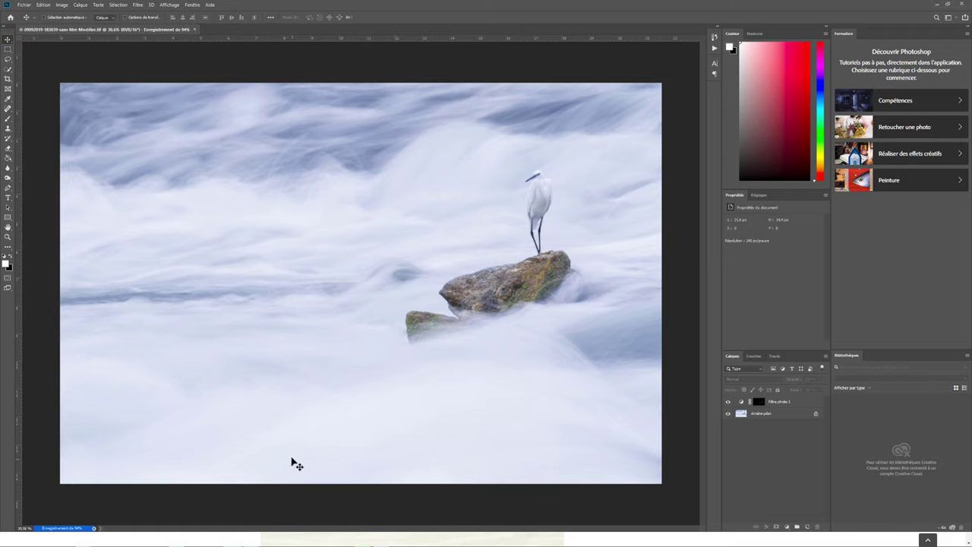
pyautogui.hotkey('alt', 'Tab')
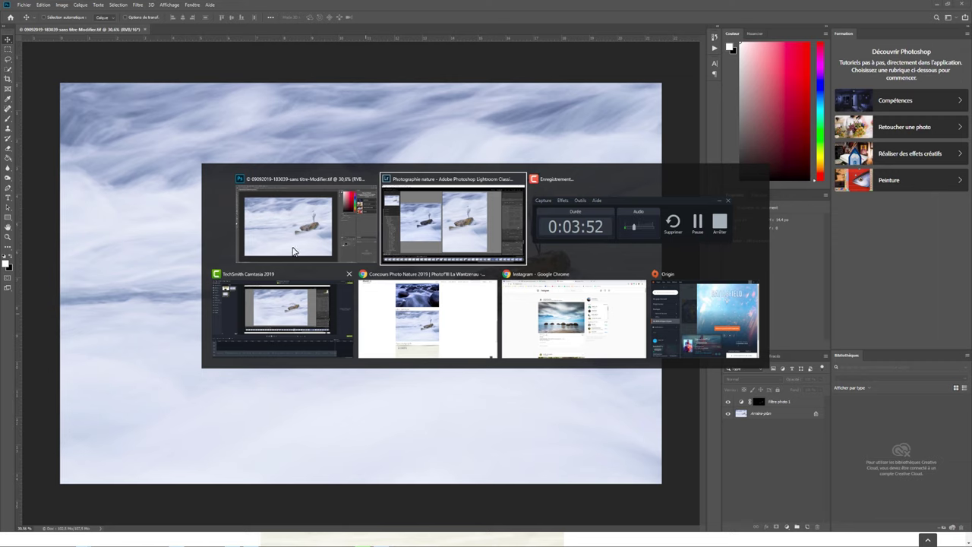
# Step: Choose Lightroom Classic in the Alt+Tab switcher to return to its Develop module
pyautogui.click(463, 233)
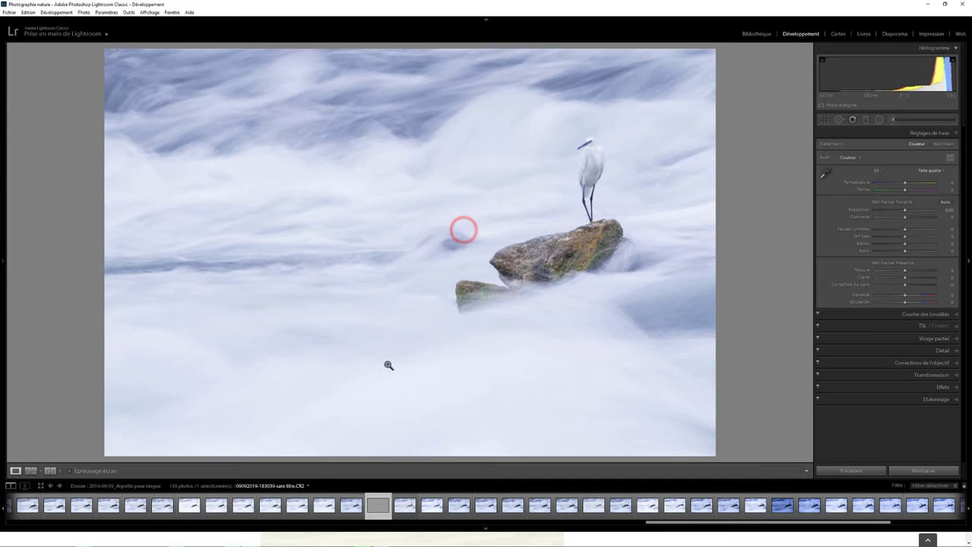